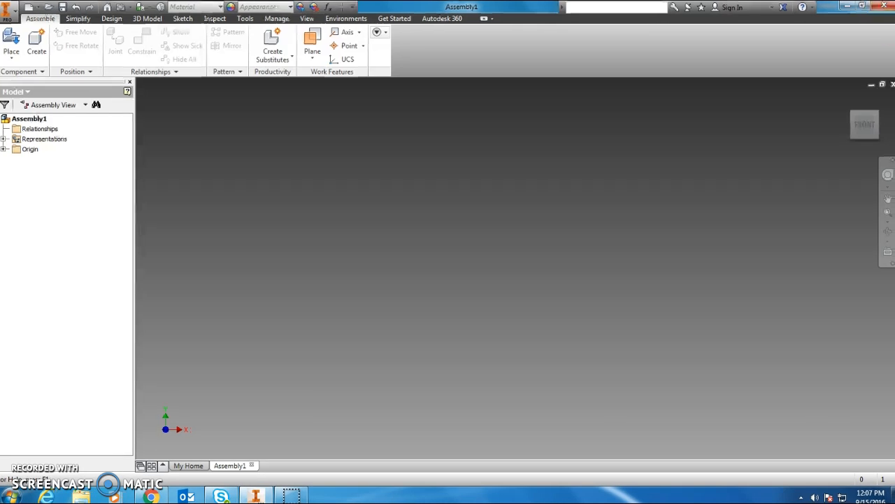
# Start placing a component and switch the file browser to the UDATA-STAFF network drive
pyautogui.click(17, 39)
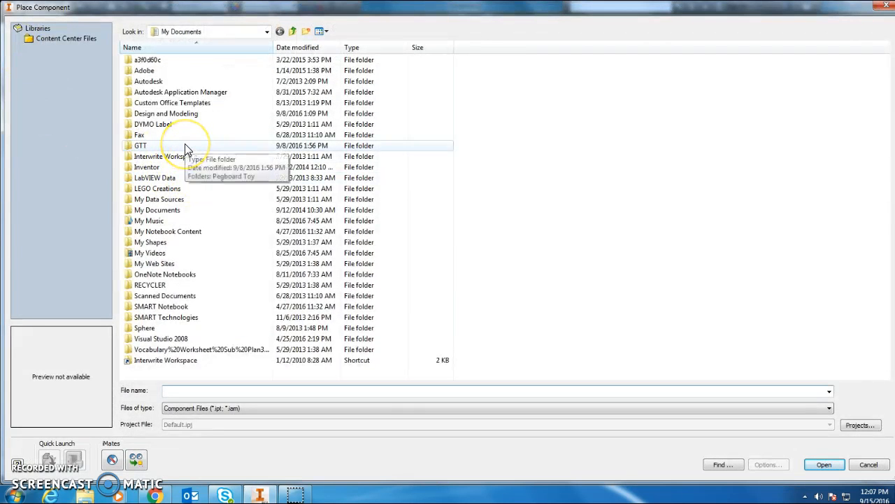
pyautogui.doubleClick(185, 145)
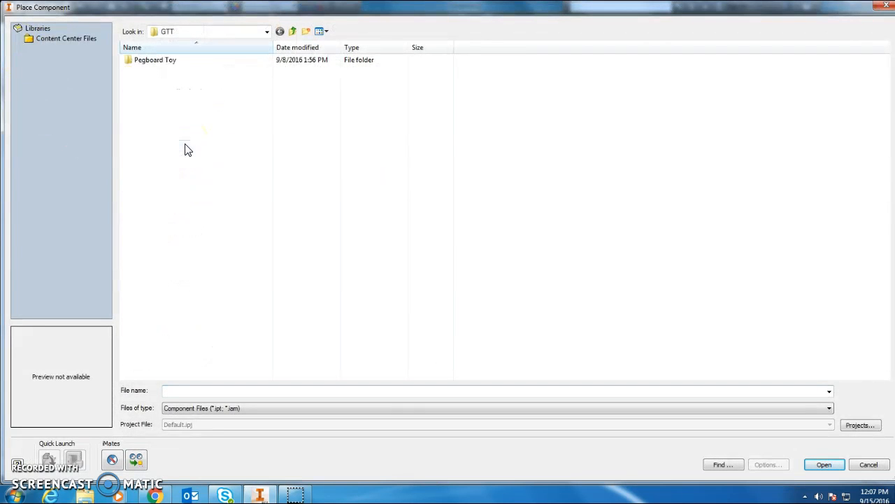
pyautogui.doubleClick(183, 61)
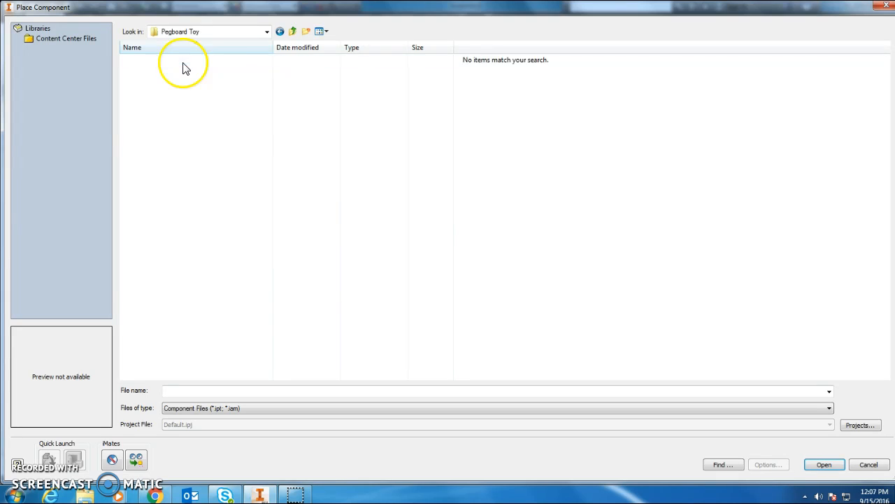
pyautogui.click(280, 32)
pyautogui.click(266, 33)
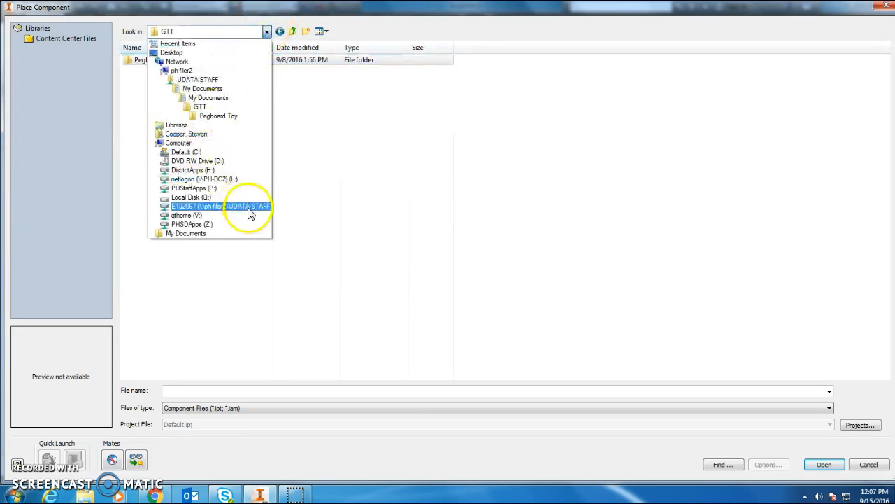
pyautogui.click(255, 210)
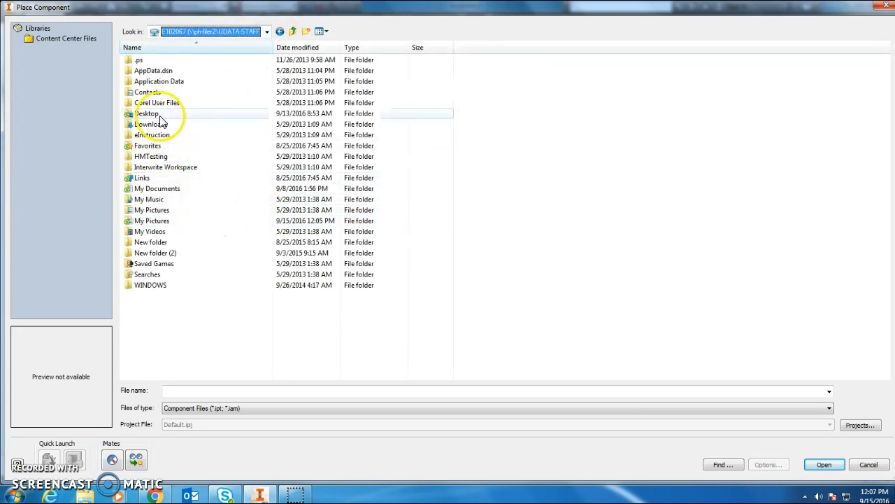
# Browse from the Desktop folder through My Documents, PLTW and GTT - Design and Modeling to the Pegboard folder
pyautogui.doubleClick(158, 116)
pyautogui.doubleClick(159, 61)
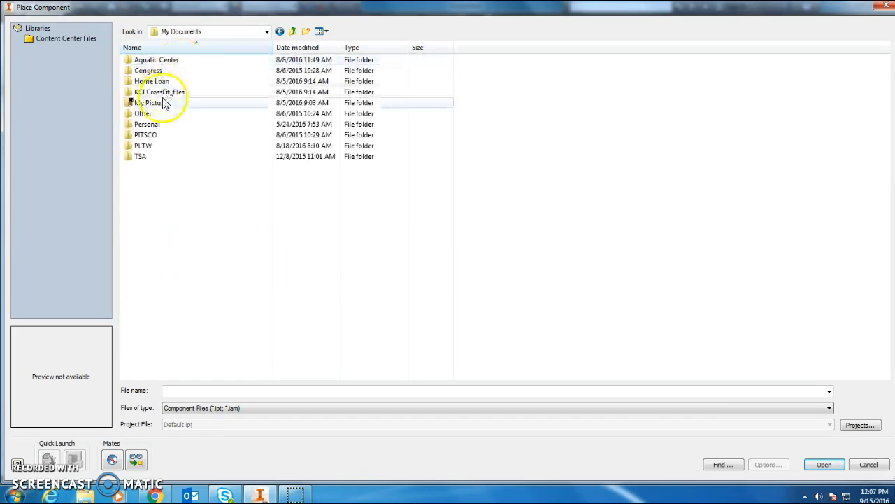
pyautogui.doubleClick(164, 149)
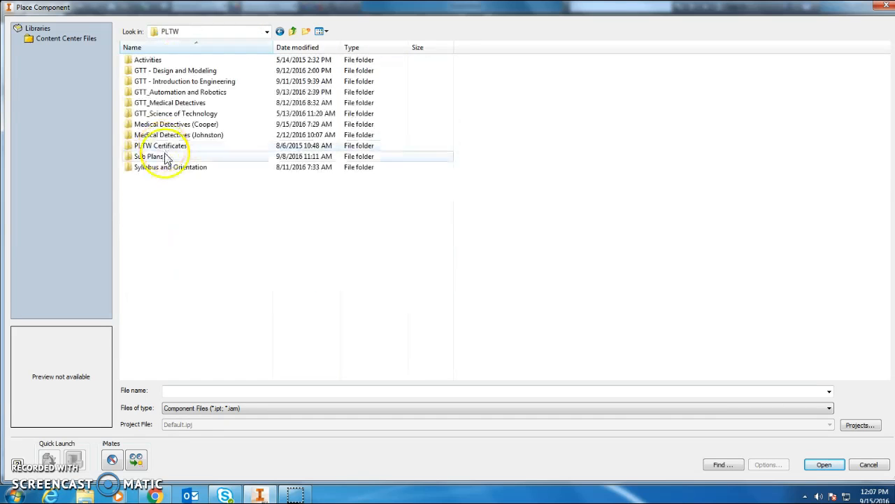
pyautogui.doubleClick(209, 71)
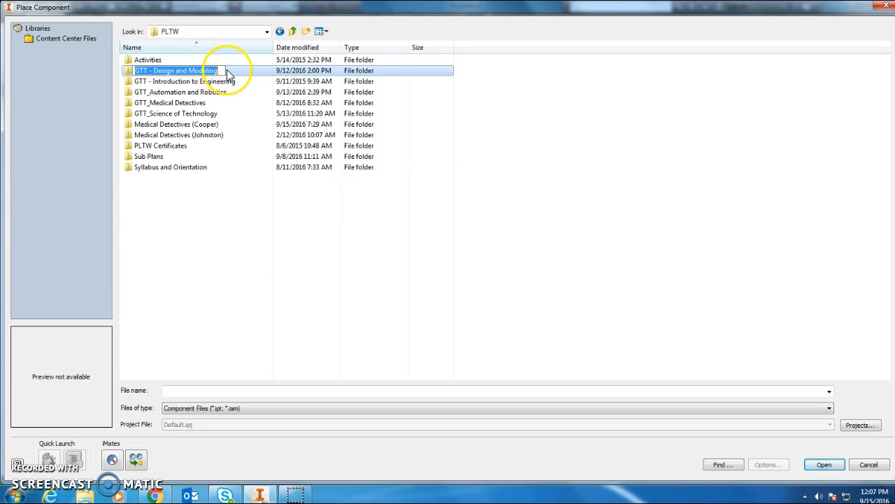
pyautogui.click(227, 71)
pyautogui.doubleClick(227, 71)
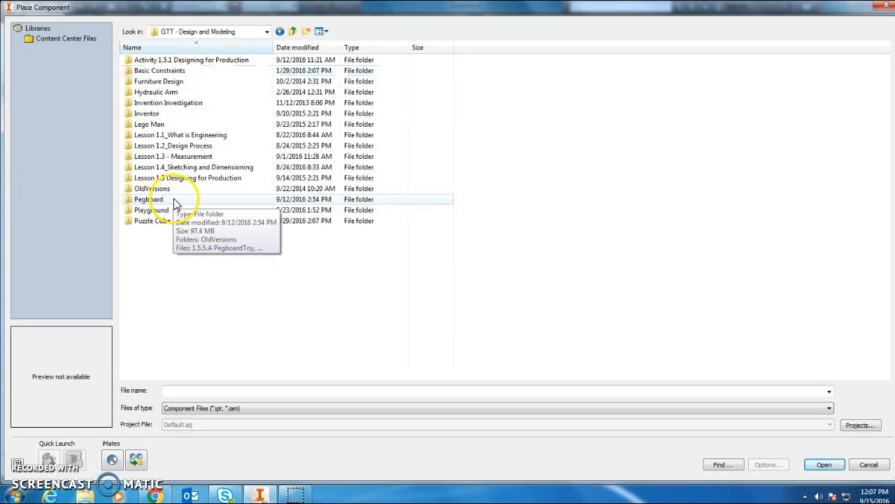
pyautogui.doubleClick(148, 199)
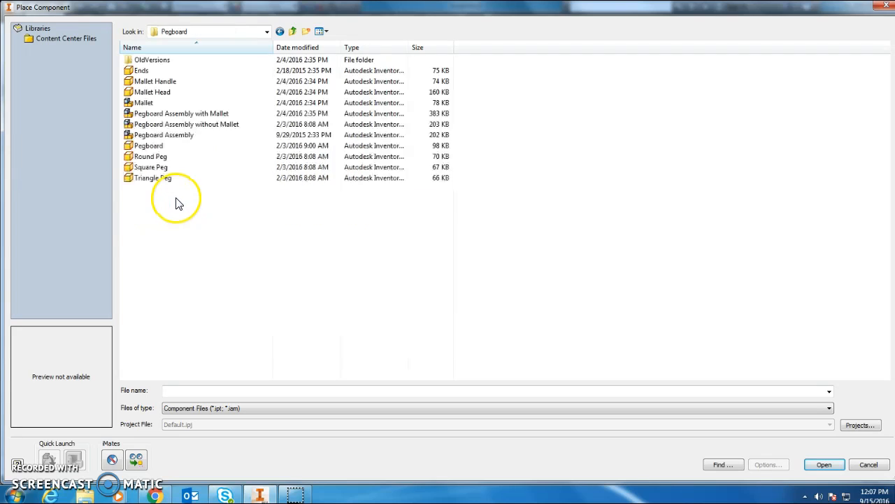
# Place a single instance of the Pegboard part in the assembly, undoing any extra copy
pyautogui.click(157, 146)
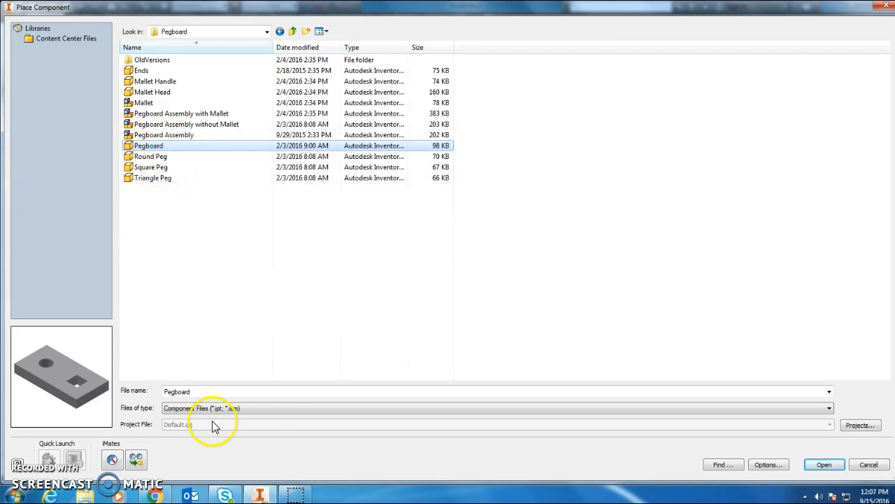
pyautogui.click(823, 466)
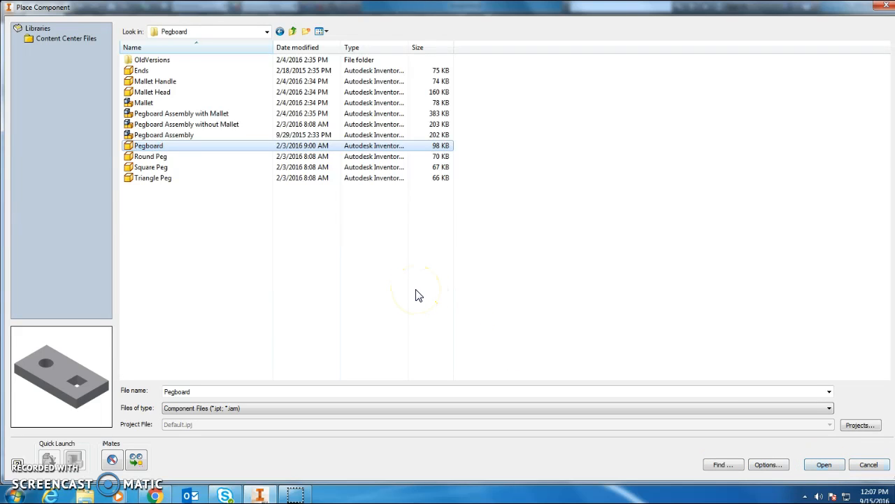
pyautogui.click(825, 468)
pyautogui.click(454, 270)
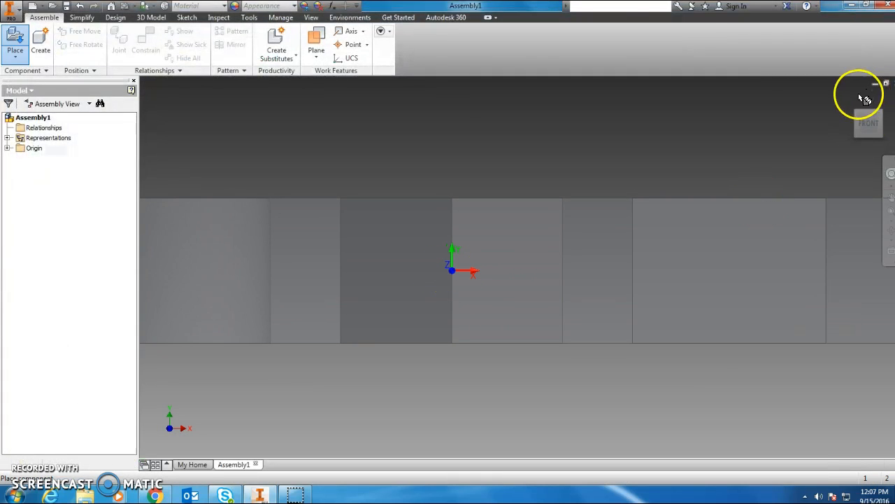
pyautogui.press('Escape')
pyautogui.click(852, 98)
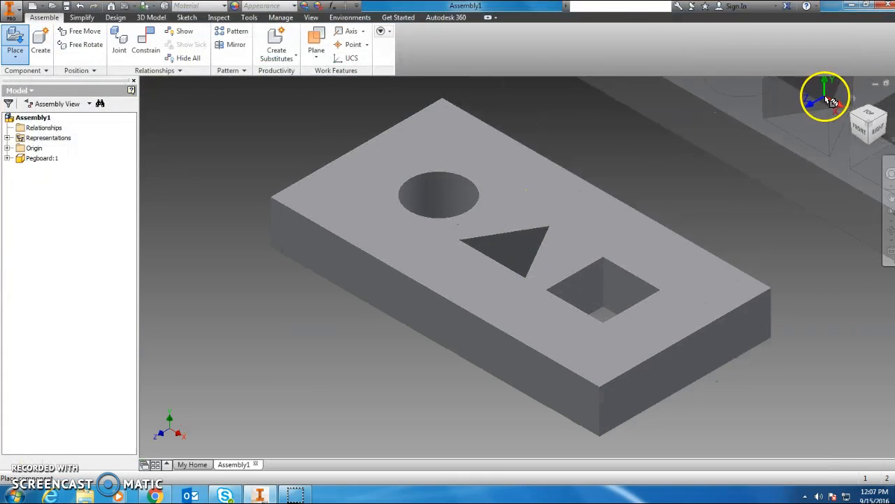
pyautogui.click(857, 99)
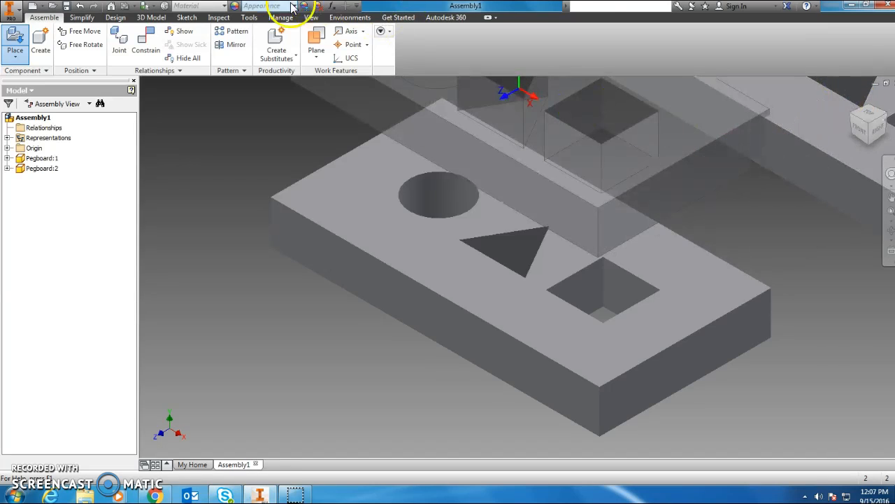
pyautogui.click(81, 8)
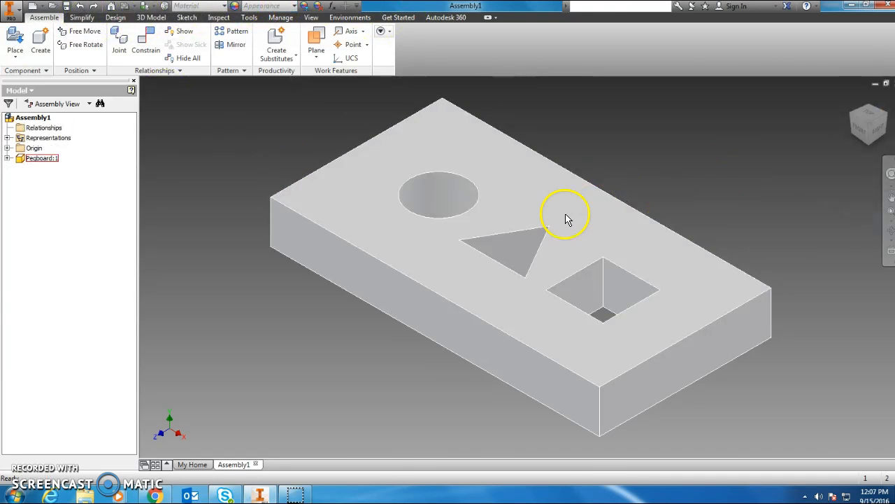
# Reposition the pegboard slightly and ground it in the assembly
pyautogui.moveTo(572, 230); pyautogui.dragTo(618, 248)
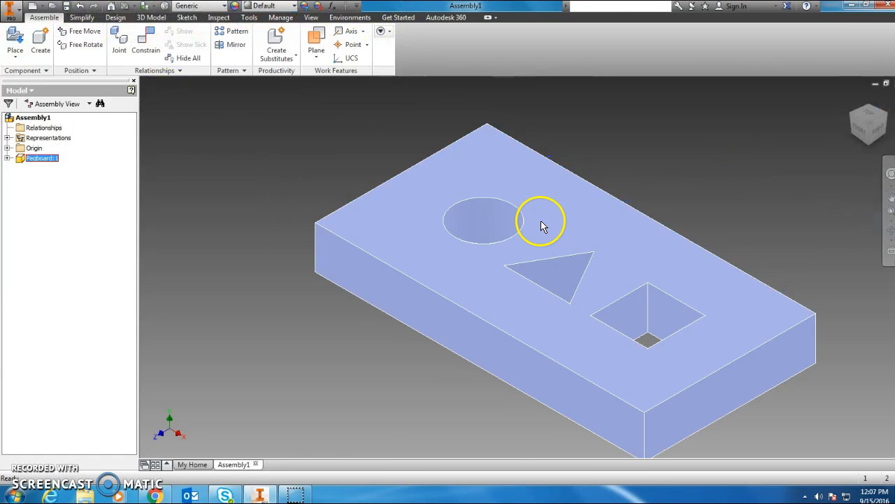
pyautogui.rightClick(541, 226)
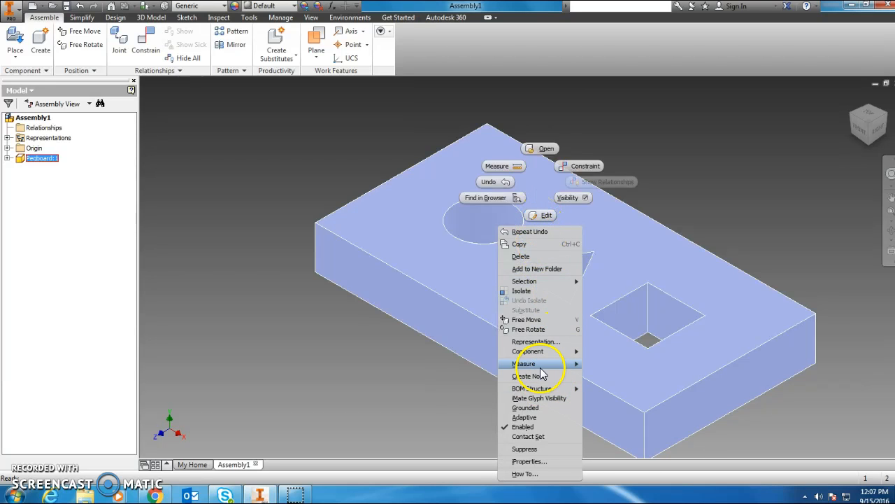
pyautogui.click(541, 410)
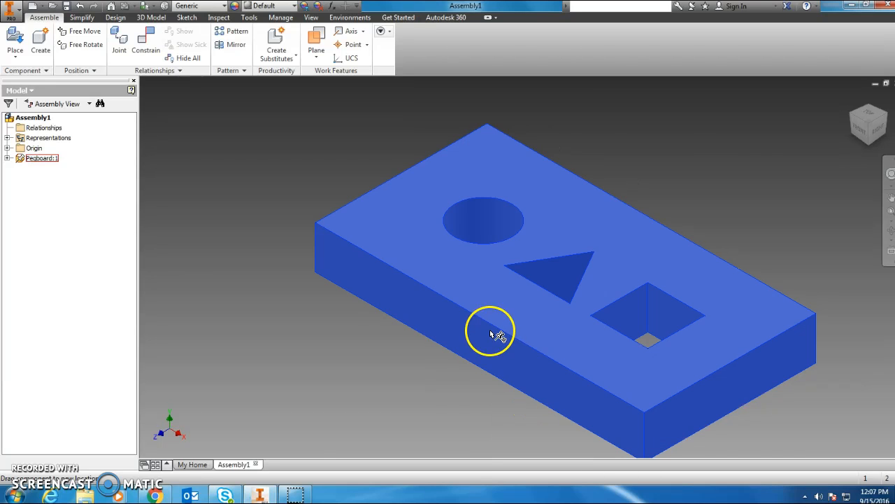
pyautogui.click(488, 296)
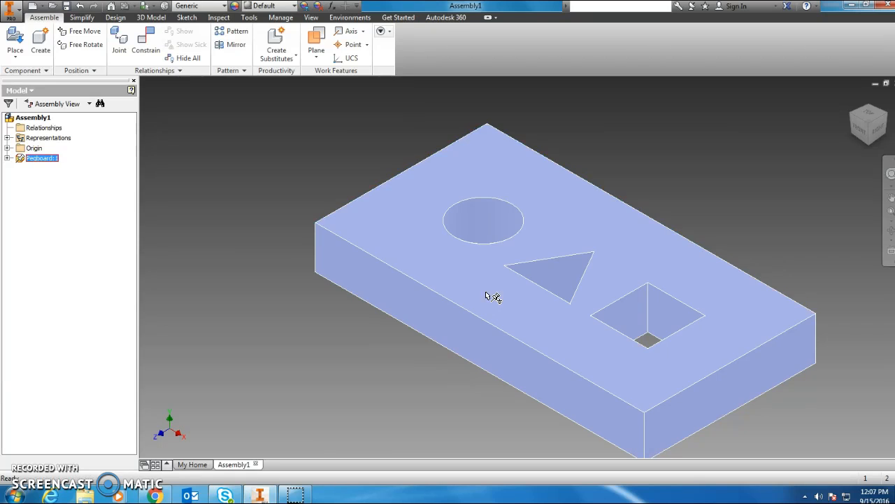
# Place one instance each of the Round Peg, Square Peg and Triangle Peg parts together in the assembly
pyautogui.scroll(3, 473, 278)
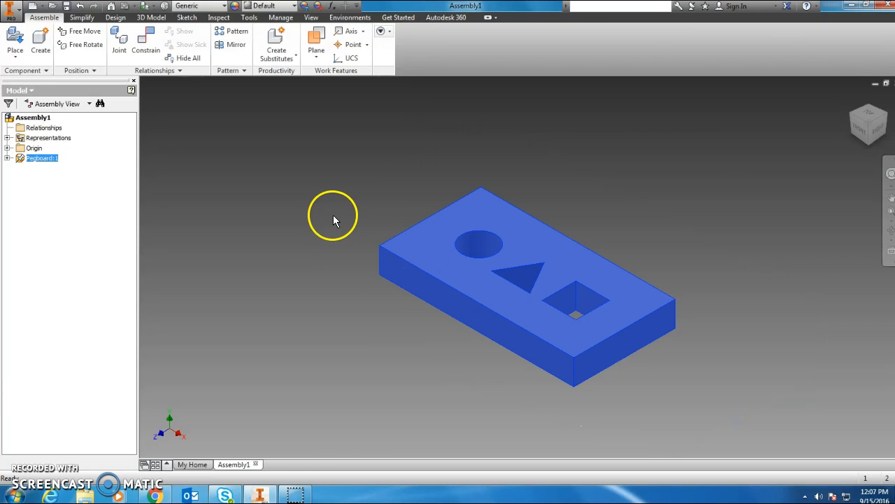
pyautogui.click(15, 39)
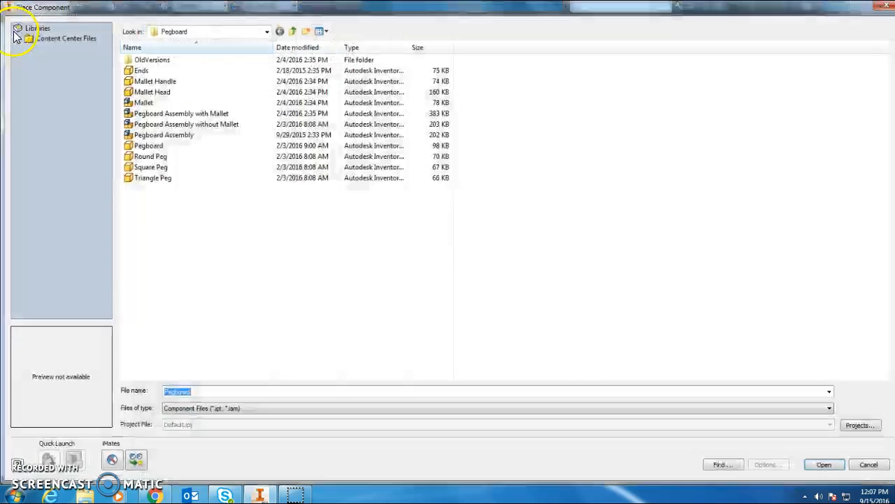
pyautogui.click(153, 157)
pyautogui.keyDown('ctrl'); pyautogui.click(150, 167); pyautogui.keyUp('ctrl')
pyautogui.keyDown('ctrl'); pyautogui.click(150, 178); pyautogui.keyUp('ctrl')
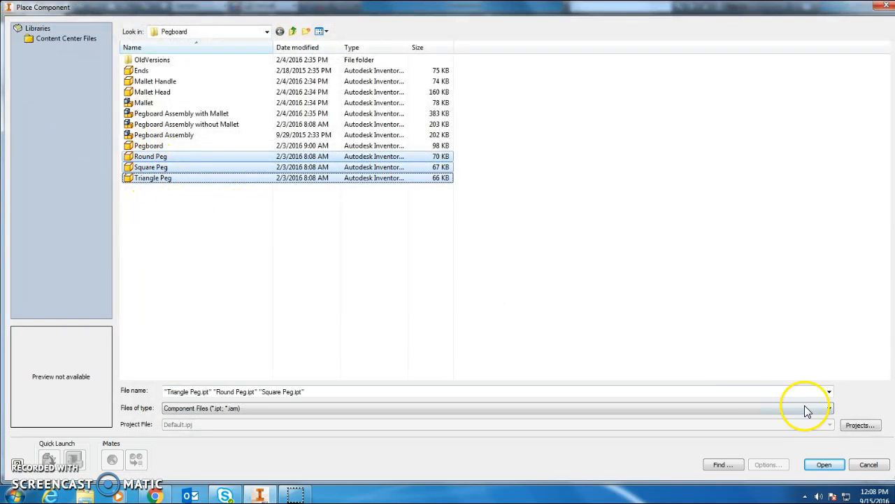
pyautogui.click(822, 465)
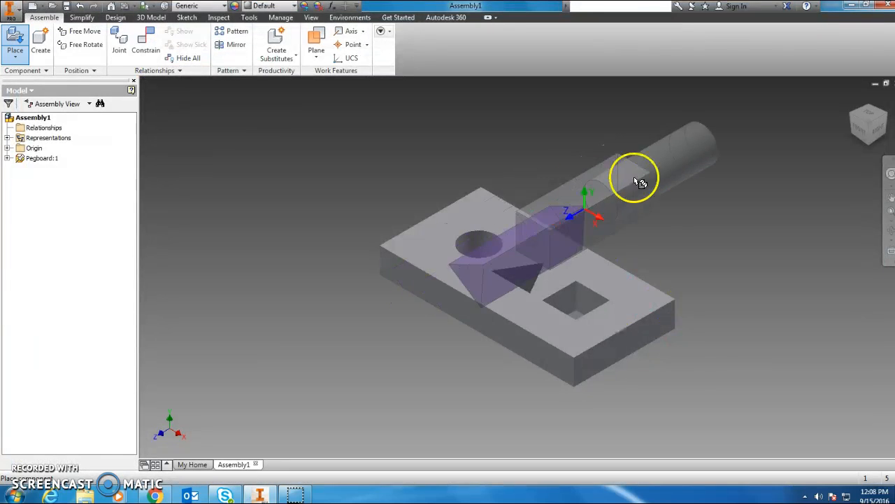
pyautogui.click(641, 183)
pyautogui.rightClick(446, 178)
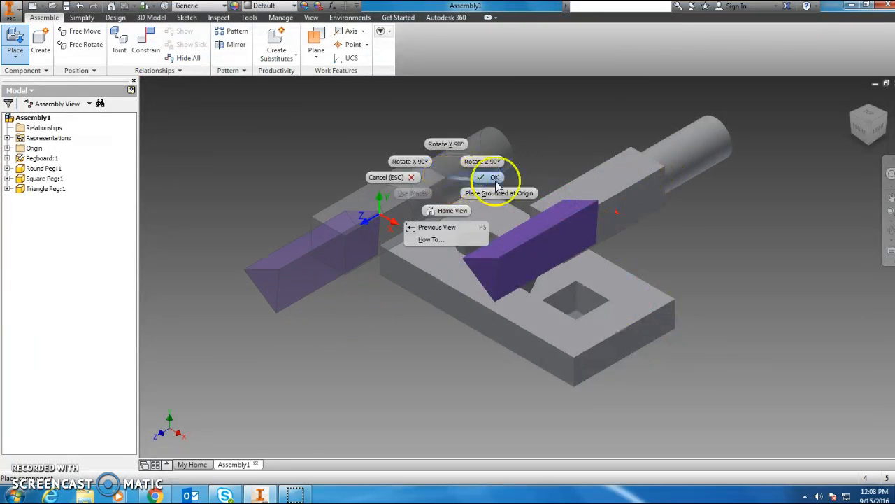
pyautogui.click(493, 179)
# Spread the pegs apart, with the triangle and square pegs beside the board and the round peg near the round hole
pyautogui.moveTo(536, 252); pyautogui.dragTo(787, 237)
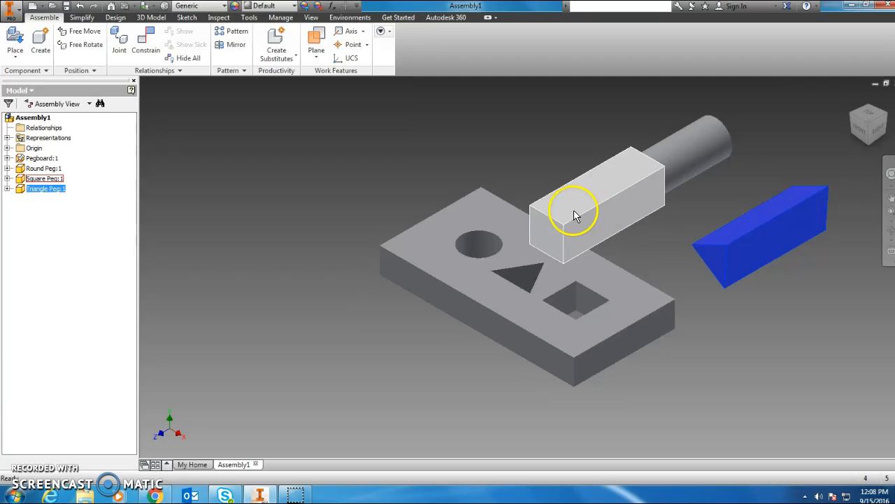
pyautogui.moveTo(573, 215); pyautogui.dragTo(729, 144)
pyautogui.moveTo(622, 184); pyautogui.dragTo(506, 194)
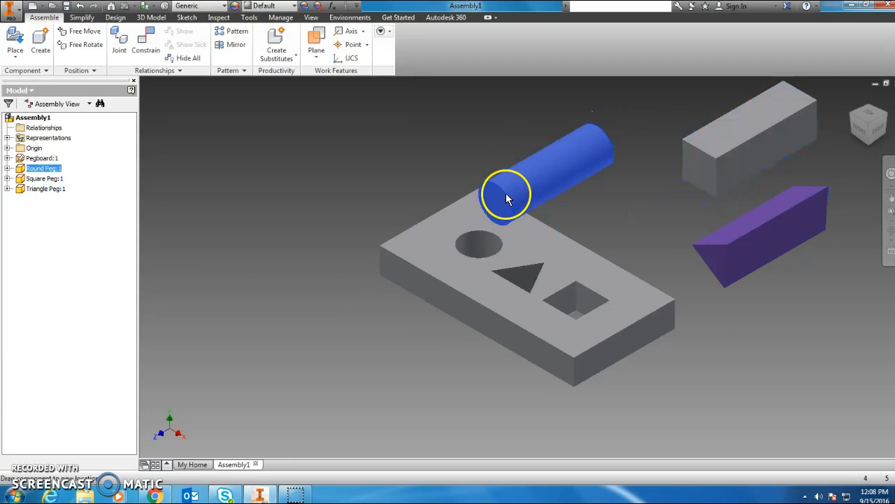
# Apply a mate constraint with 0.000 in offset between the round peg's axis and the round hole's axis
pyautogui.click(145, 45)
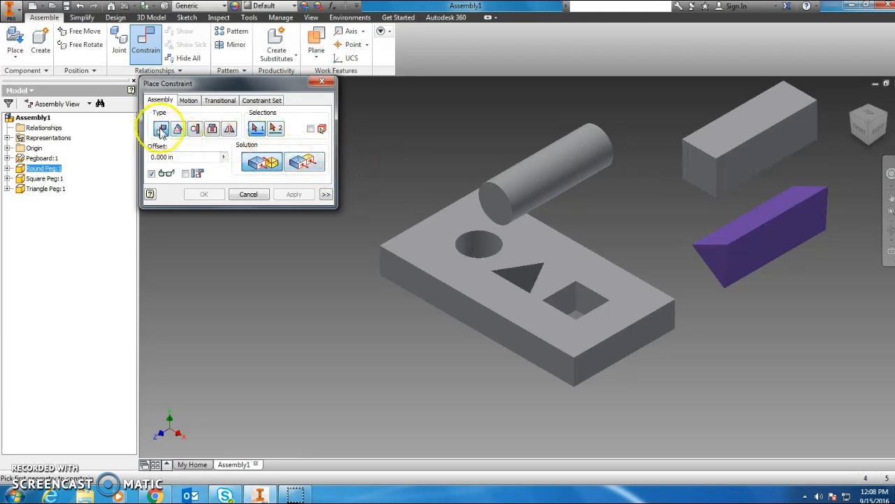
pyautogui.click(556, 176)
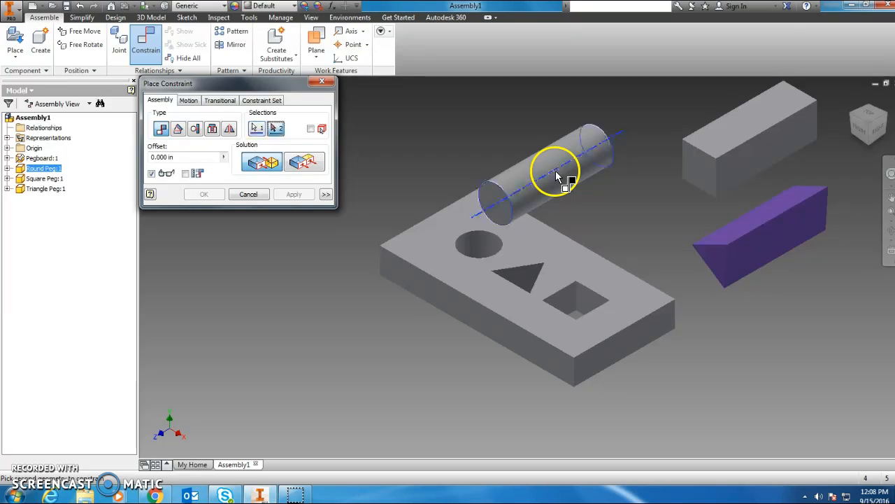
pyautogui.click(475, 251)
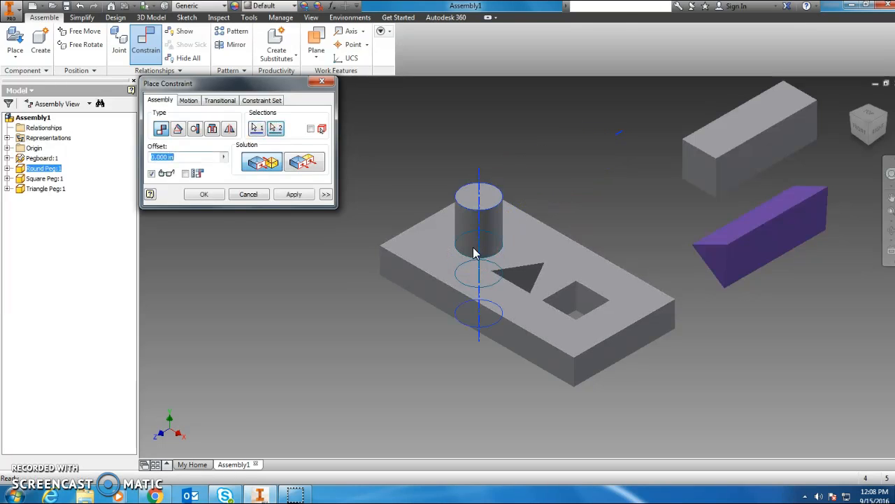
pyautogui.click(294, 194)
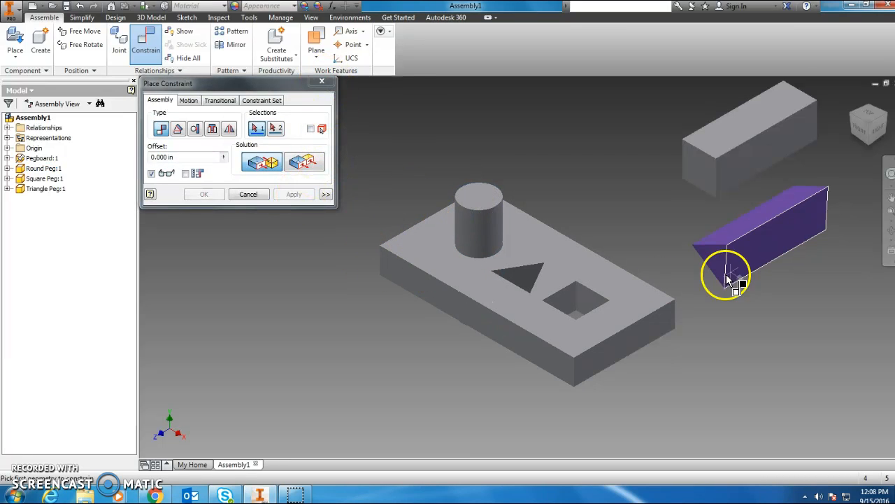
# Apply a mate constraint with 0.000 in offset between the triangle peg's upper long face and an inner face of the triangular hole
pyautogui.scroll(3, 736, 223)
pyautogui.click(734, 240)
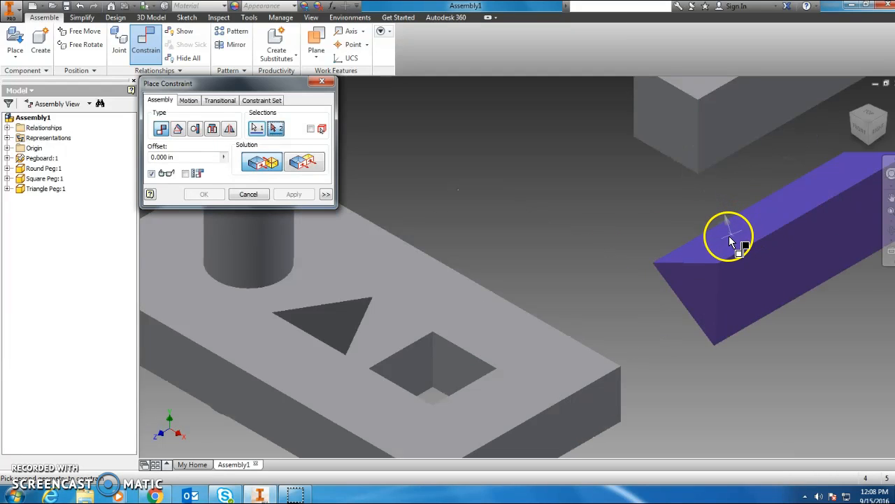
pyautogui.click(326, 316)
pyautogui.click(297, 198)
pyautogui.click(322, 81)
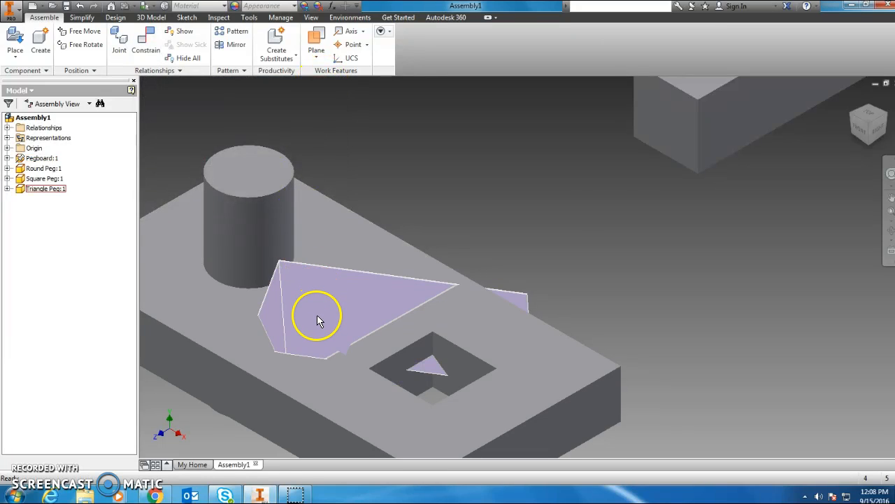
# Move the triangle peg clear of its hole and apply a 0.000 in mate between a second long face and another inner face of the triangular hole
pyautogui.moveTo(316, 316); pyautogui.dragTo(404, 187)
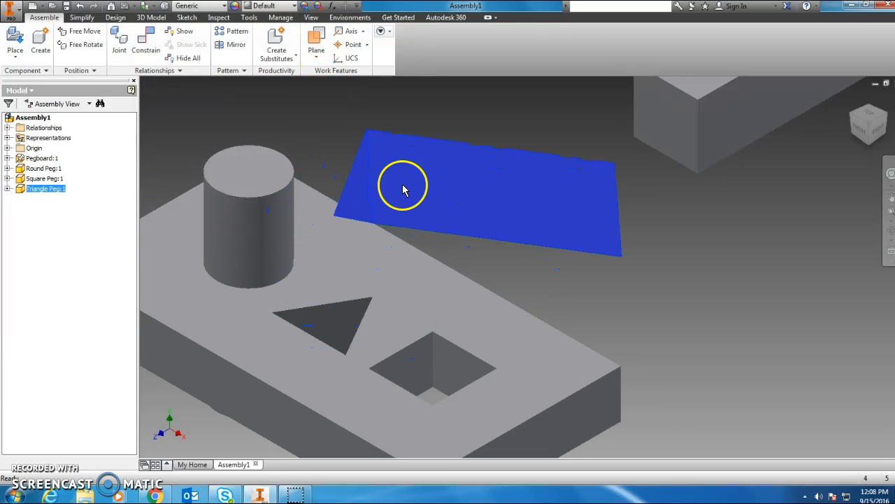
pyautogui.click(149, 44)
pyautogui.click(163, 131)
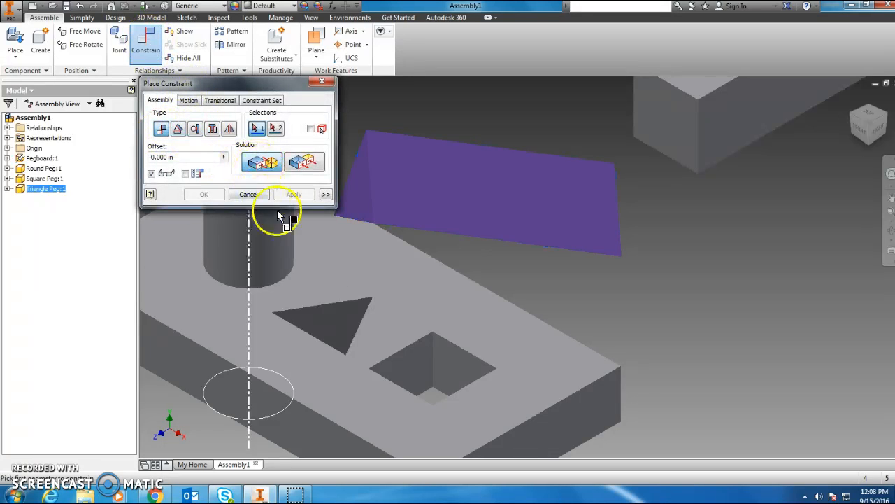
pyautogui.click(477, 175)
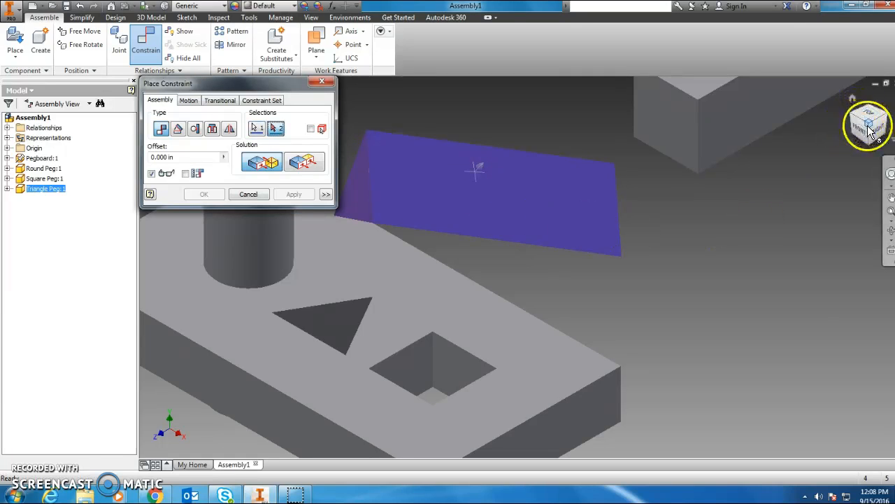
pyautogui.moveTo(872, 130); pyautogui.dragTo(179, 155)
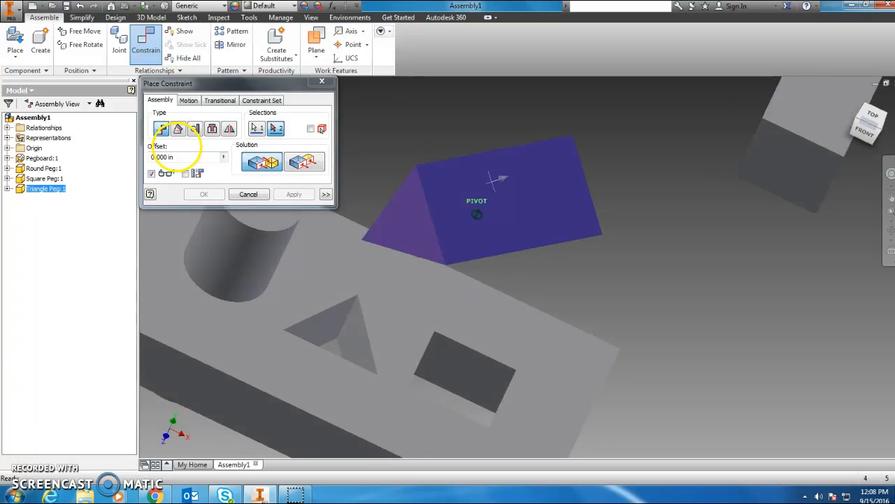
pyautogui.click(353, 342)
pyautogui.click(299, 198)
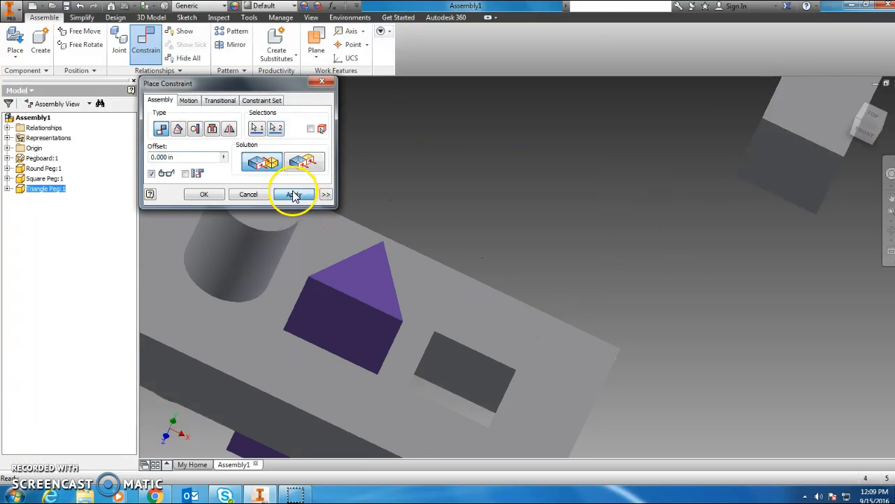
pyautogui.click(323, 82)
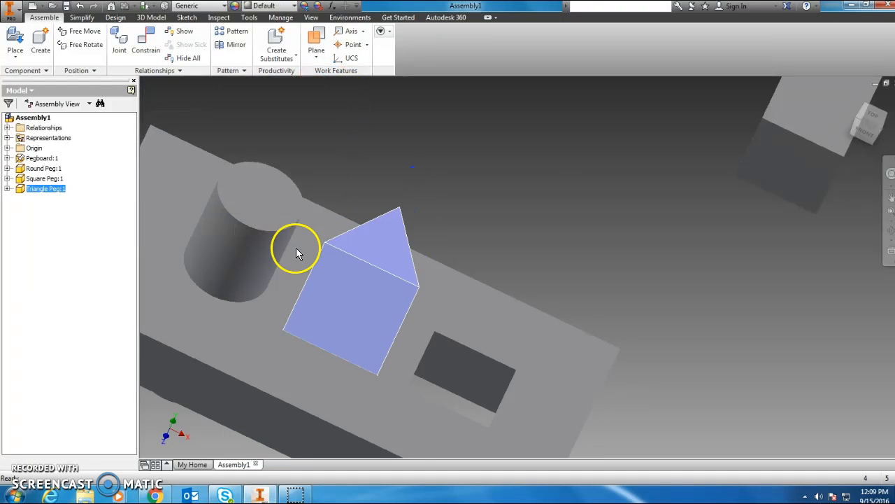
# Slide the round peg upward in its hole and bring the square peg close to the square hole
pyautogui.moveTo(269, 235); pyautogui.dragTo(265, 206)
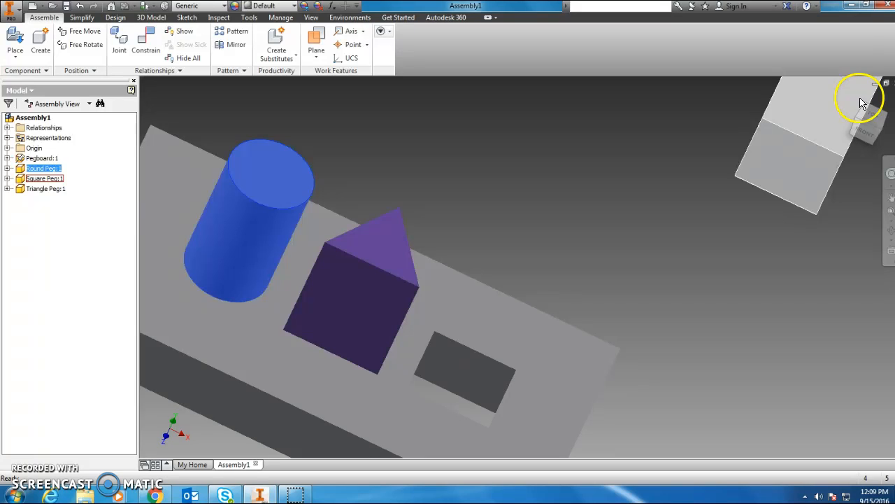
pyautogui.click(860, 99)
pyautogui.click(853, 98)
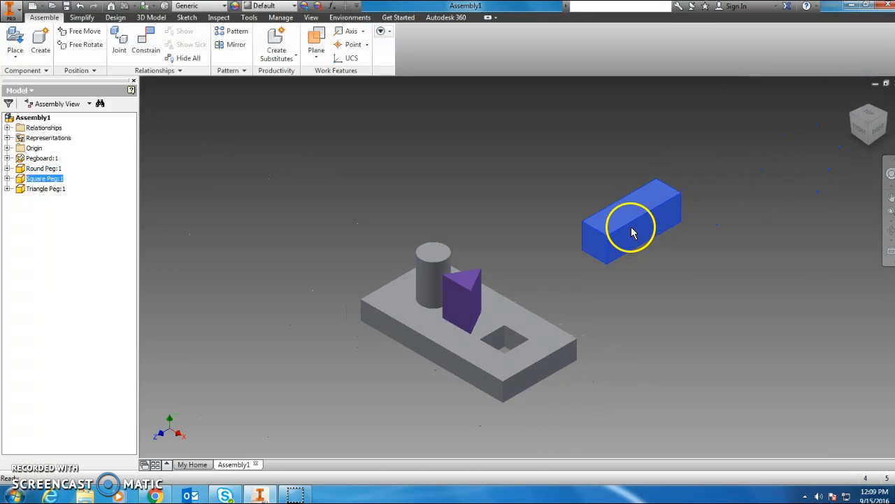
pyautogui.moveTo(626, 219); pyautogui.dragTo(546, 294)
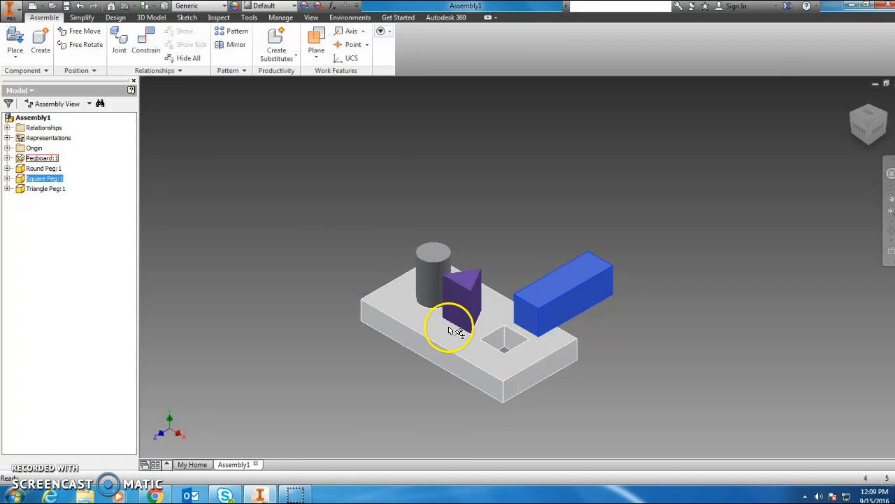
# Apply a mate constraint with 0.000 in offset between the square peg's upper long face and an inner face of the square hole
pyautogui.click(149, 47)
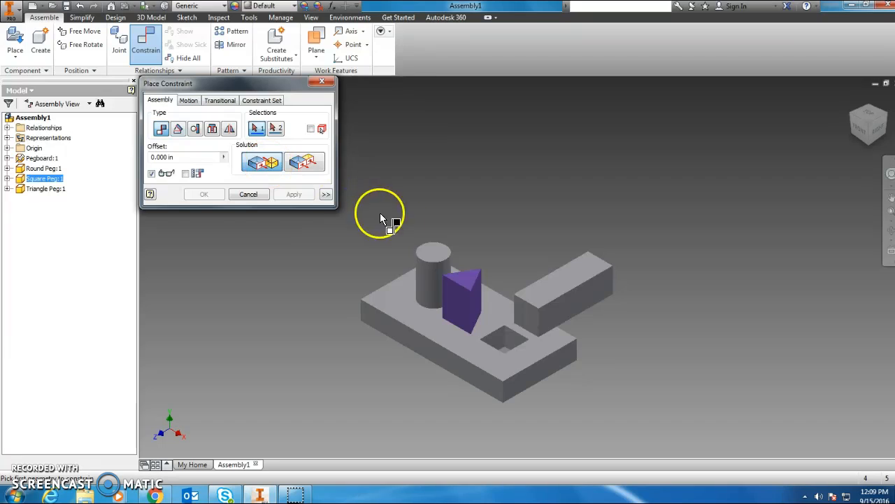
pyautogui.click(559, 281)
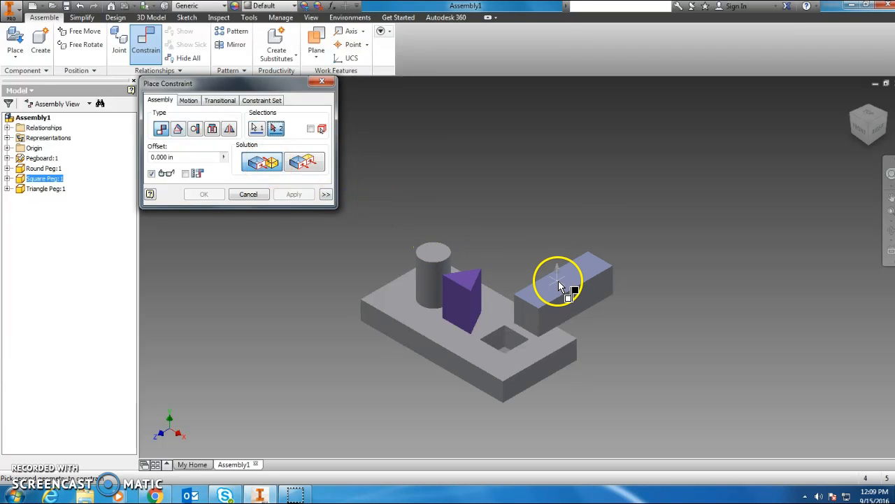
pyautogui.scroll(2, 507, 340)
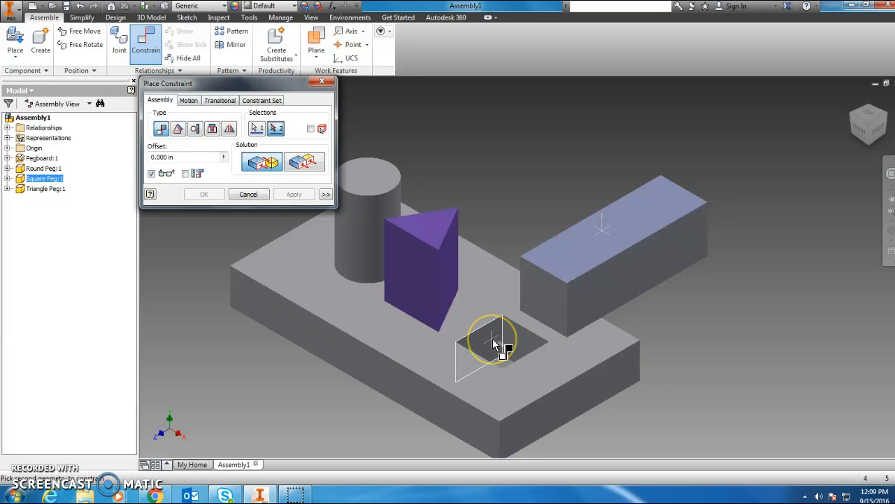
pyautogui.click(498, 347)
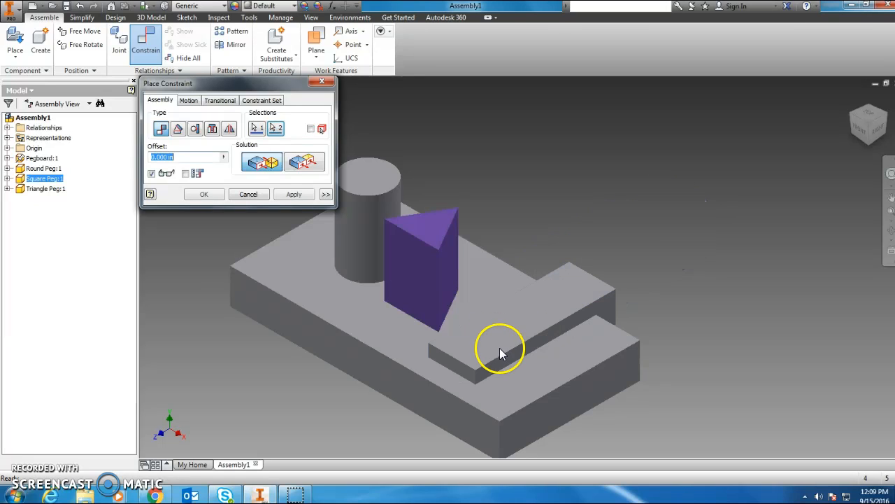
pyautogui.click(294, 197)
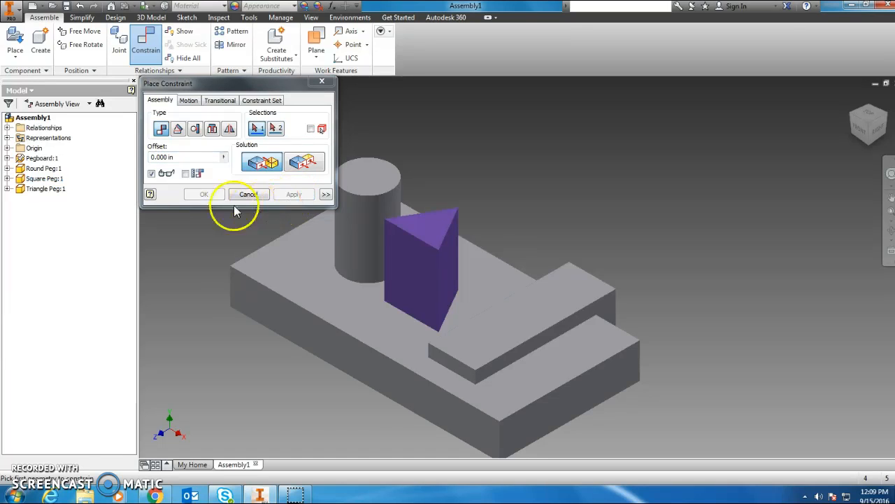
pyautogui.click(322, 82)
# Pull the square peg off the board and mate its adjacent long face to the square hole's neighbouring inner face at 0.000 in offset
pyautogui.moveTo(496, 356); pyautogui.dragTo(654, 236)
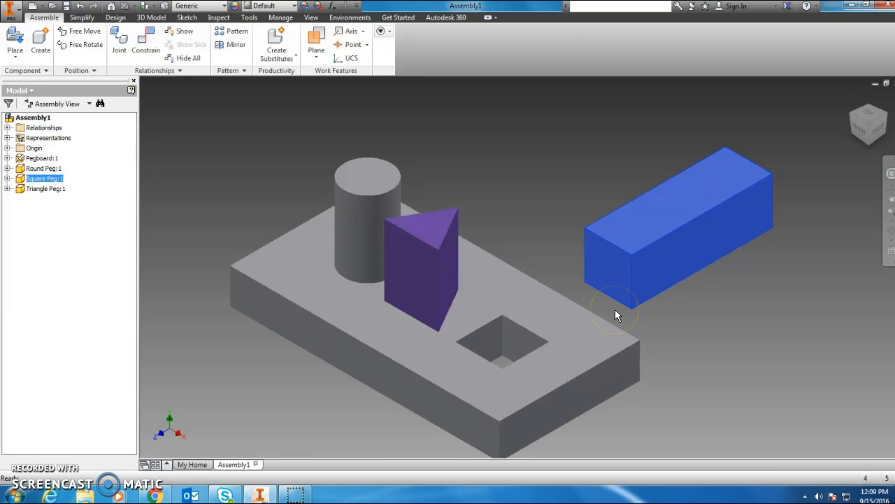
pyautogui.click(145, 44)
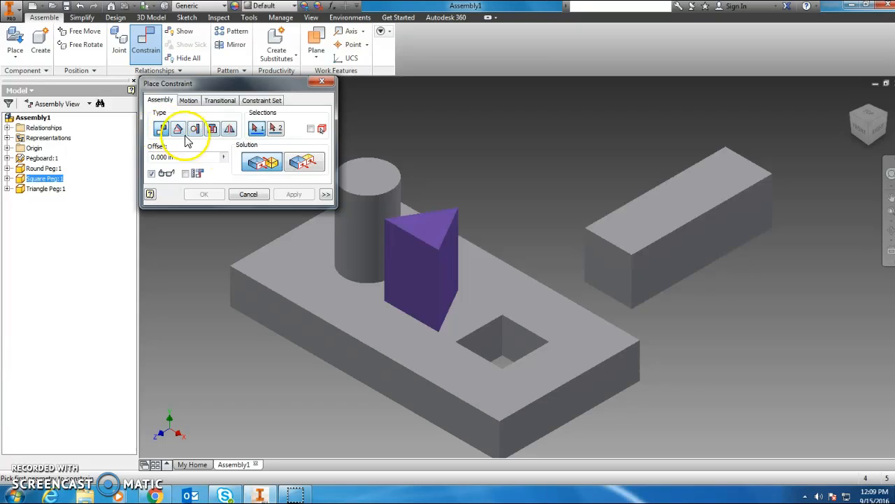
pyautogui.click(677, 198)
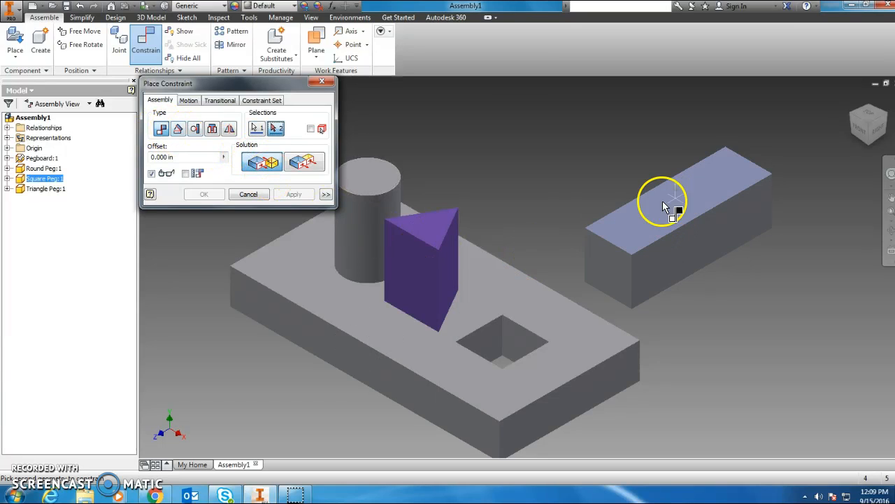
pyautogui.scroll(2, 519, 326)
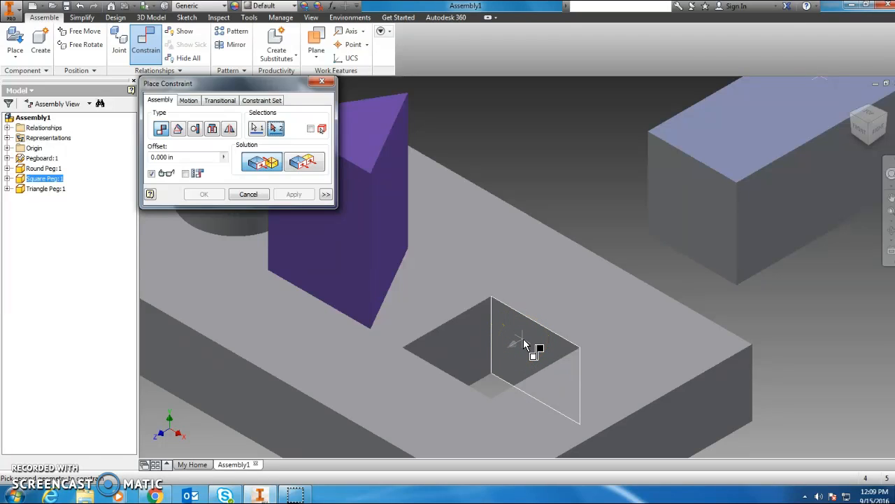
pyautogui.click(524, 340)
pyautogui.click(295, 194)
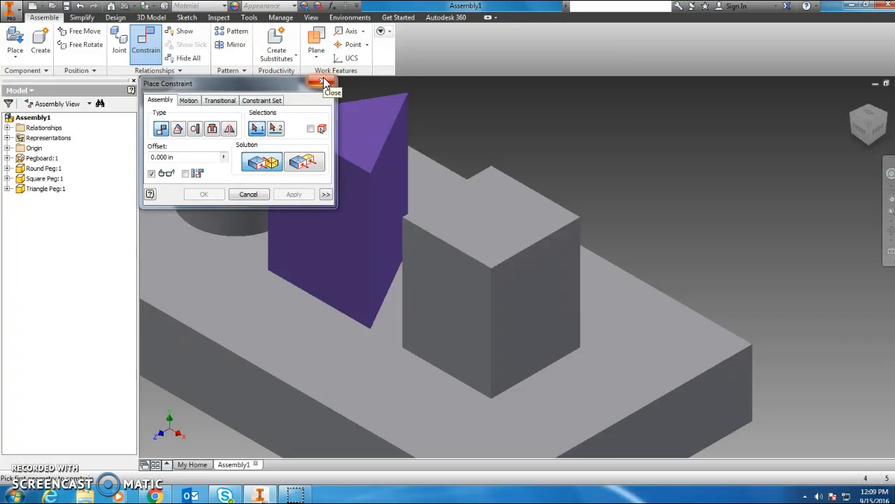
pyautogui.click(324, 83)
# Slide the square, triangle and round pegs down through their holes in the pegboard
pyautogui.moveTo(460, 314); pyautogui.dragTo(453, 376)
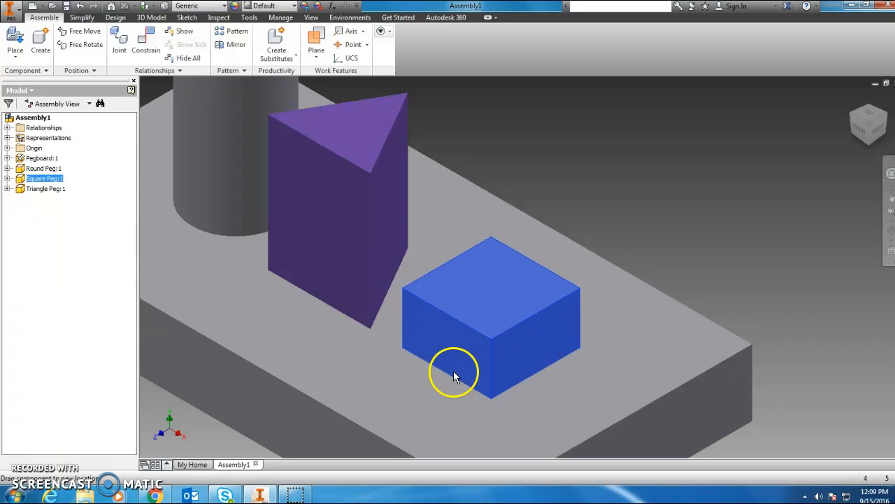
pyautogui.click(241, 193)
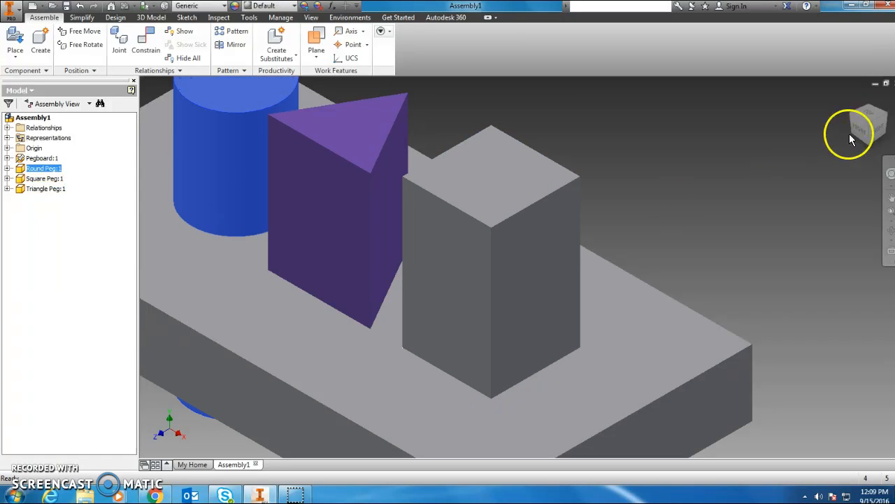
pyautogui.click(850, 92)
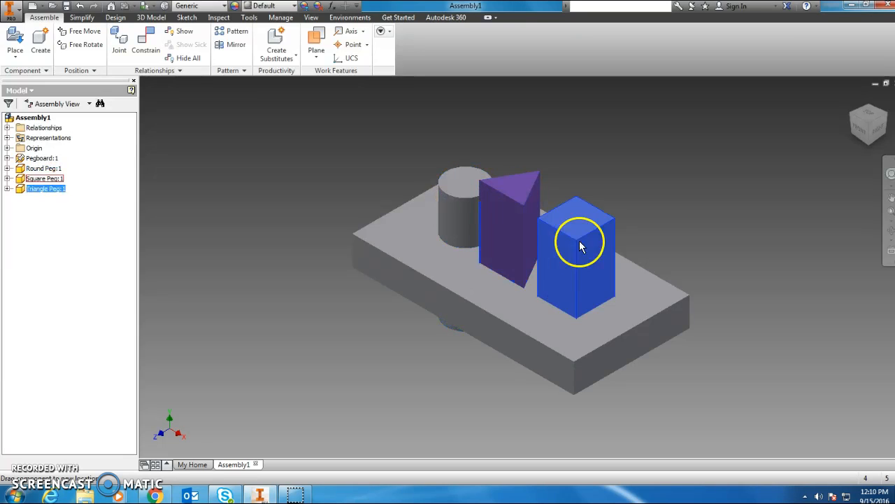
pyautogui.moveTo(576, 247); pyautogui.dragTo(575, 286)
pyautogui.moveTo(516, 239); pyautogui.dragTo(513, 258)
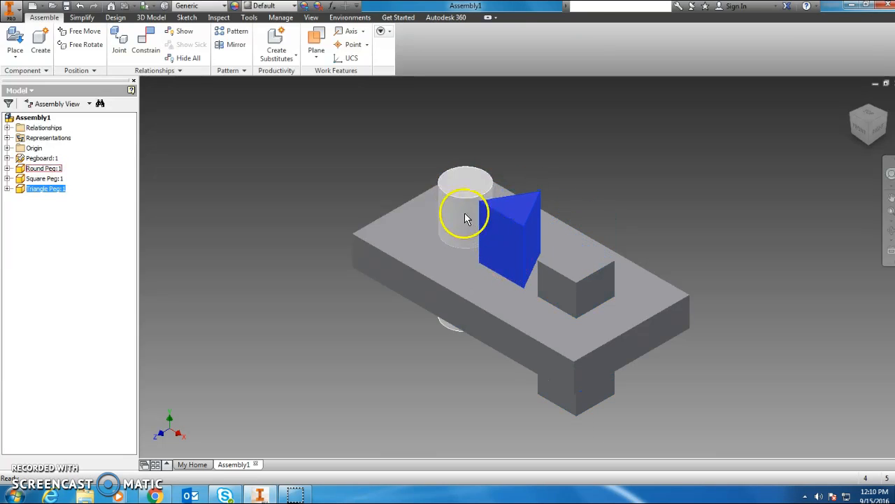
pyautogui.moveTo(465, 212); pyautogui.dragTo(463, 227)
# Place two instances of the Ends part, one beyond each short end of the pegboard, and lower the one beside the square peg slightly
pyautogui.click(15, 41)
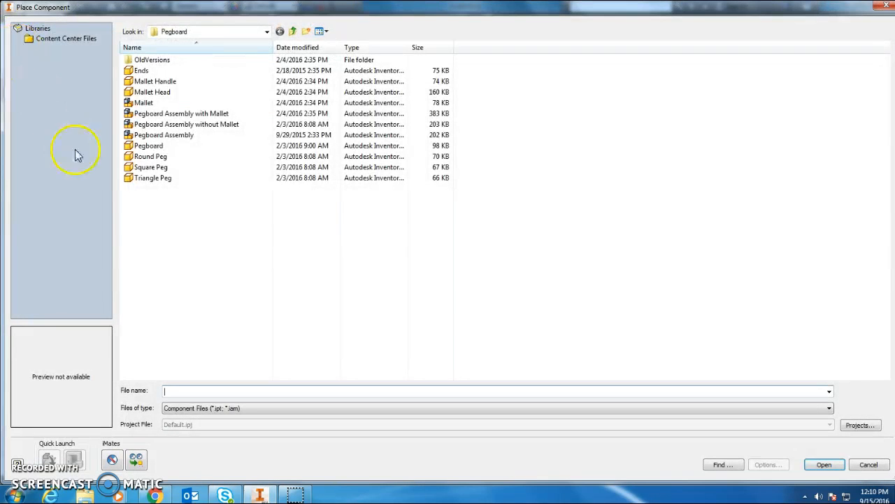
pyautogui.click(157, 70)
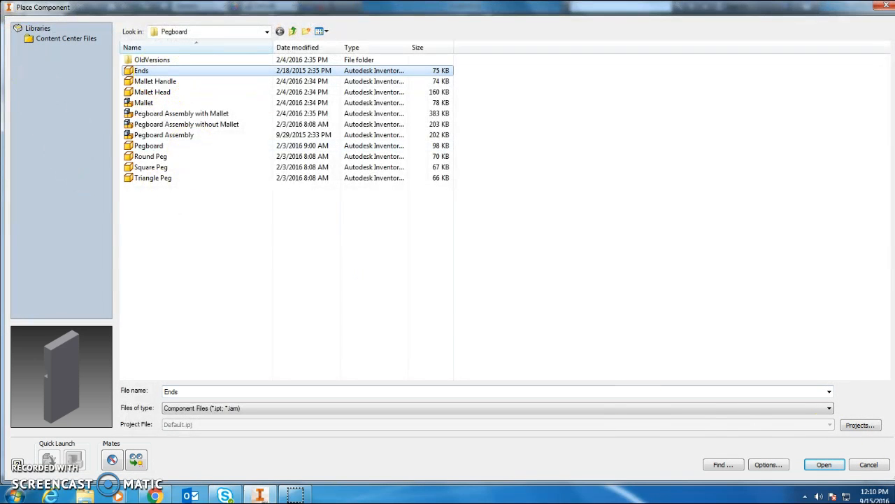
pyautogui.click(823, 465)
pyautogui.click(770, 310)
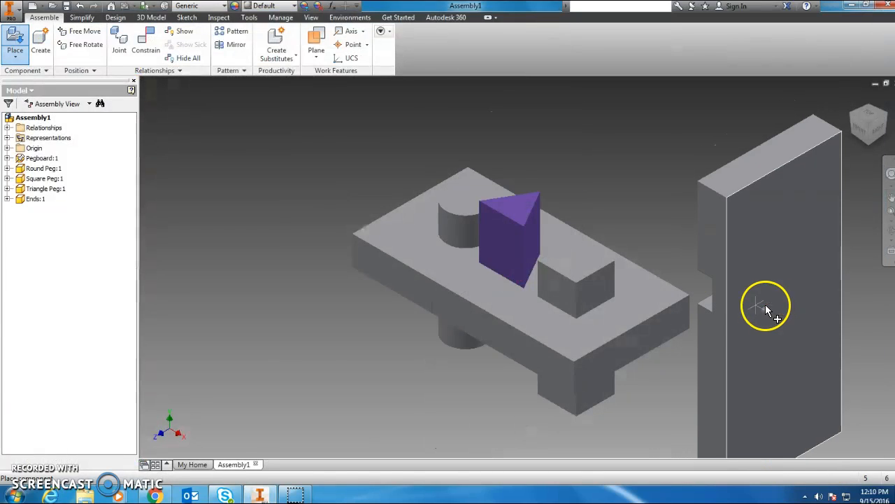
pyautogui.click(259, 233)
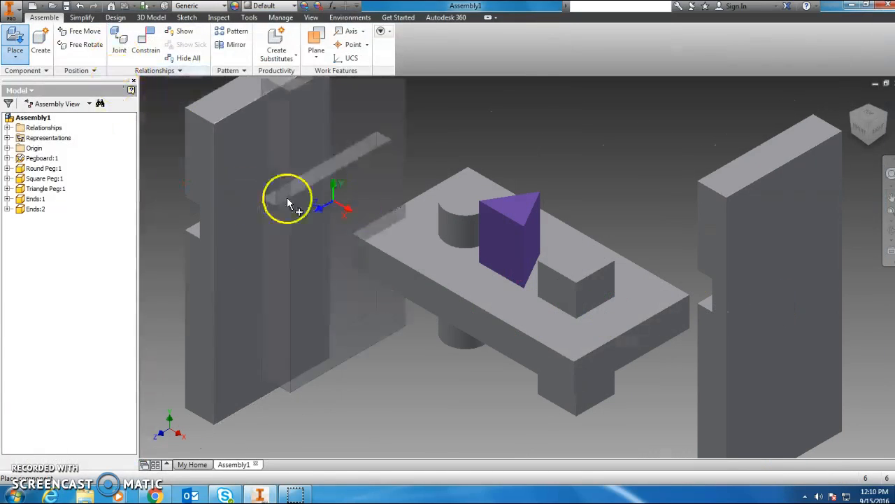
pyautogui.rightClick(373, 162)
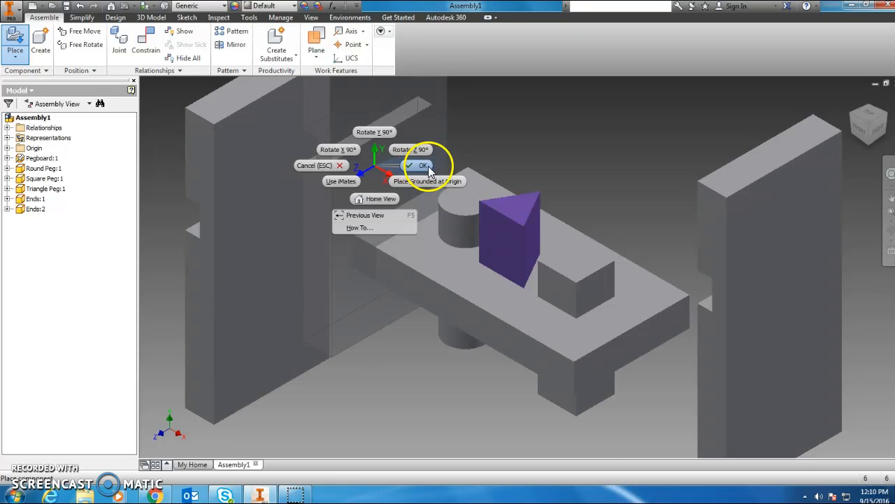
pyautogui.click(429, 166)
pyautogui.moveTo(741, 324); pyautogui.dragTo(769, 347)
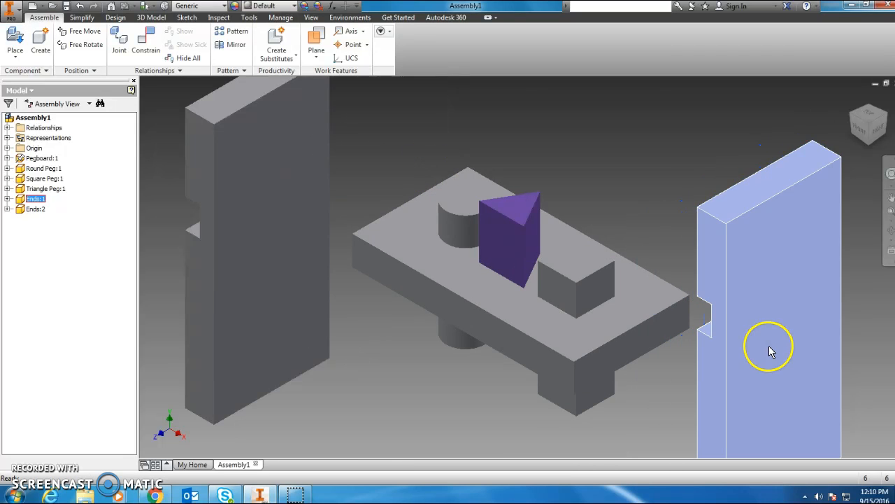
# Mate the pegboard's short end face beside the square peg to the inner notch face of the nearby Ends part at 0.000 in offset
pyautogui.moveTo(872, 132)
pyautogui.mouseDown()
pyautogui.moveTo(160, 121)
pyautogui.moveTo(175, 116)
pyautogui.mouseUp()
pyautogui.click(157, 48)
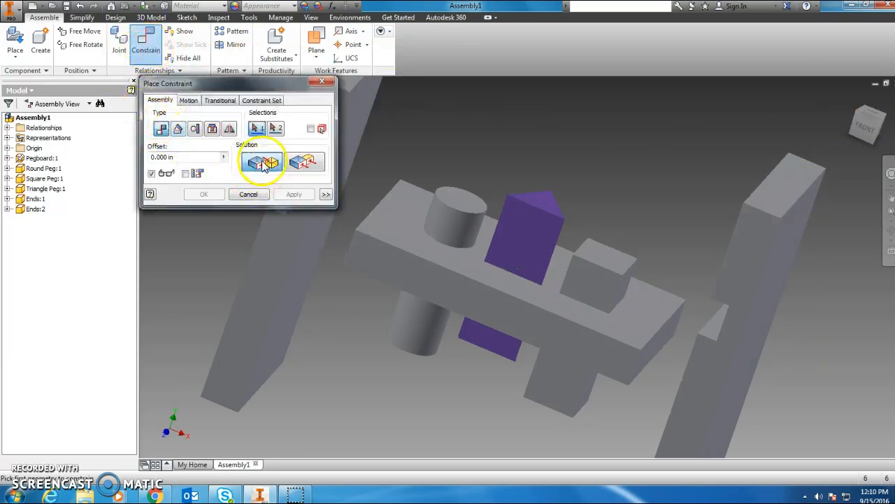
pyautogui.scroll(4, 665, 354)
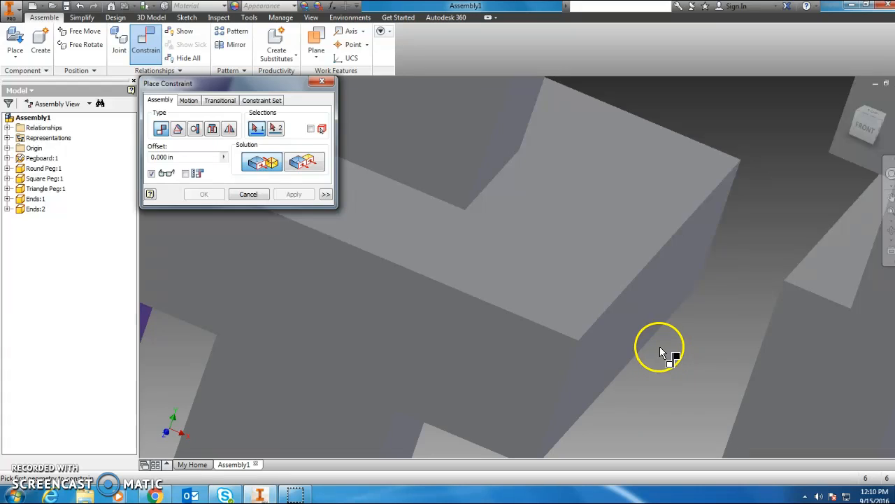
pyautogui.click(636, 318)
pyautogui.scroll(-5, 640, 320)
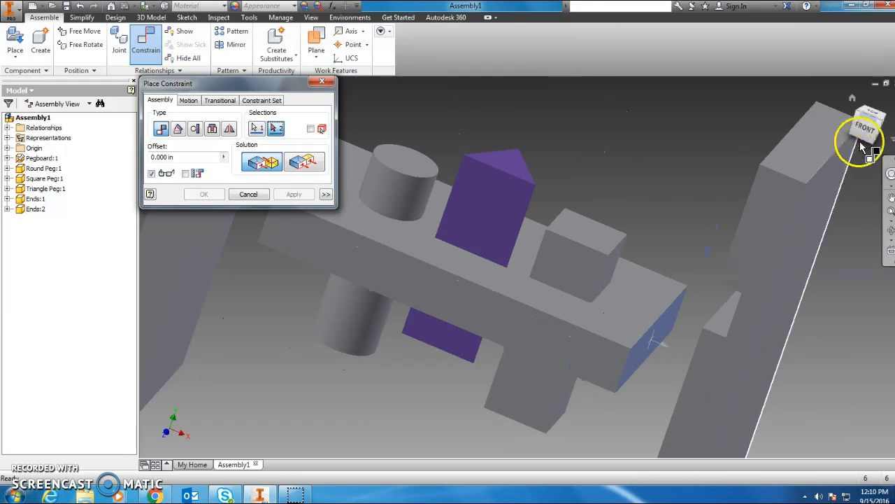
pyautogui.click(864, 147)
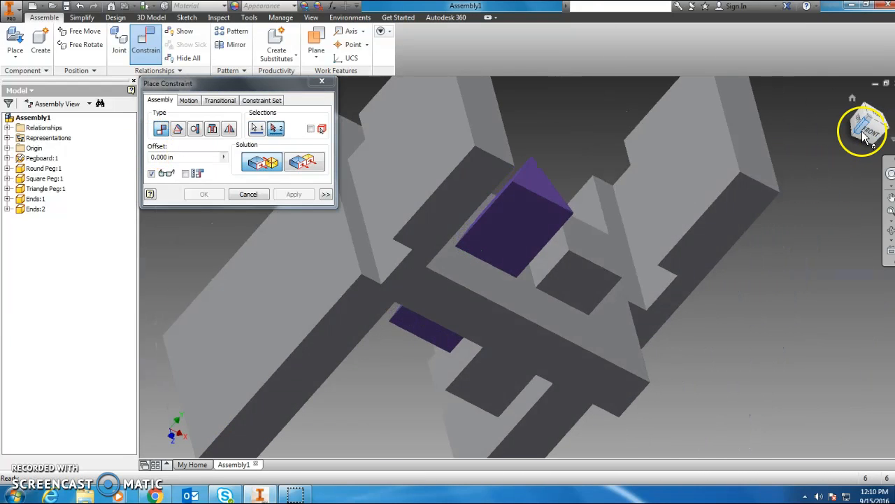
pyautogui.scroll(3, 651, 282)
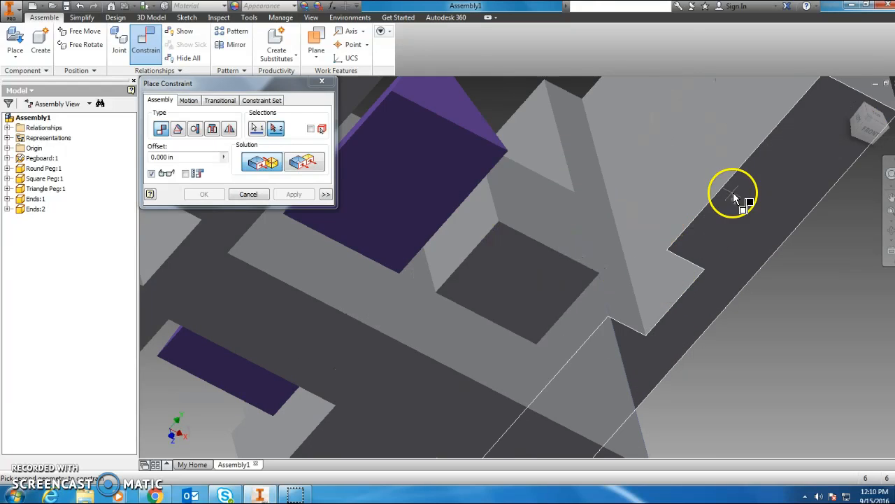
pyautogui.click(662, 286)
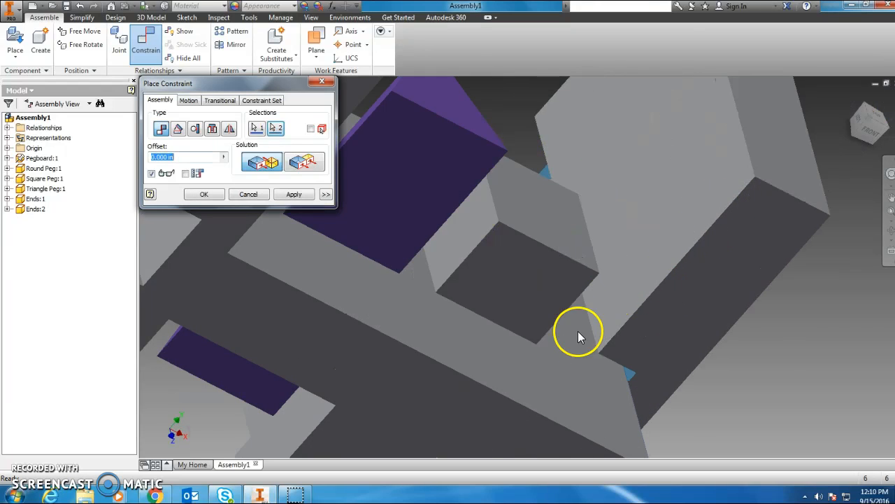
pyautogui.click(294, 193)
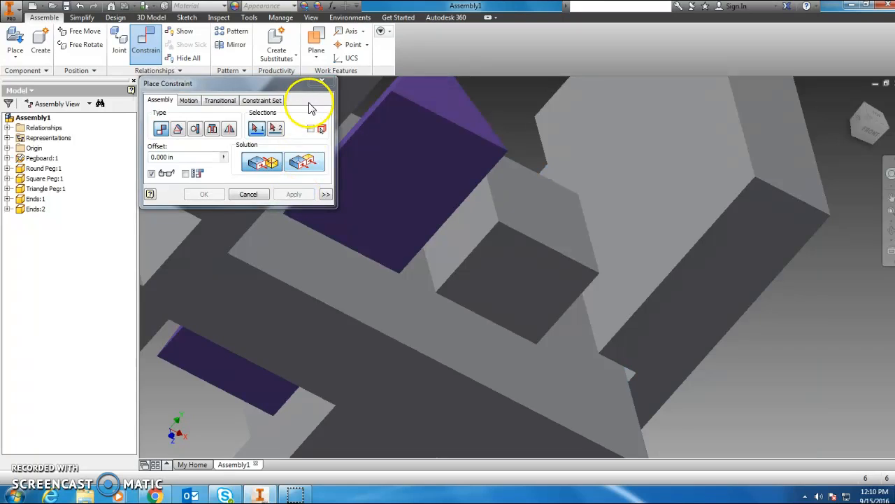
pyautogui.click(324, 85)
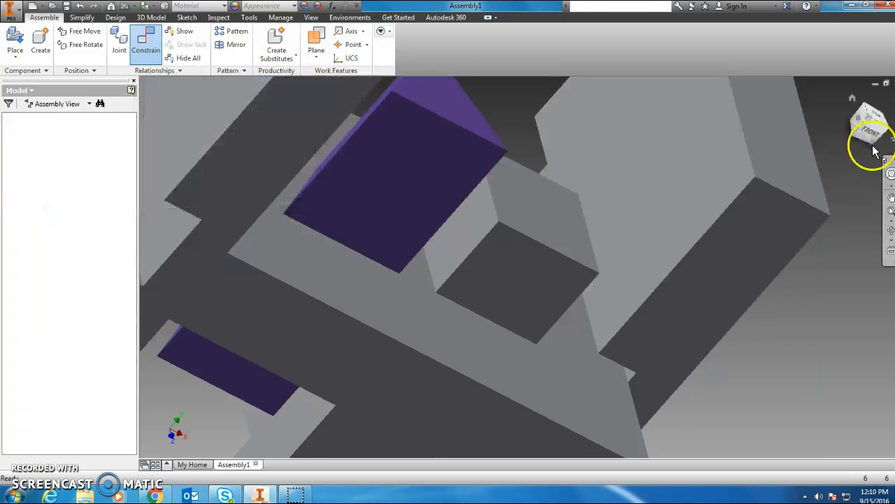
# Slide that Ends part clear of the pegboard and mate its lower notch face to the board's underside at 0.000 in offset
pyautogui.click(853, 97)
pyautogui.moveTo(612, 289); pyautogui.dragTo(683, 287)
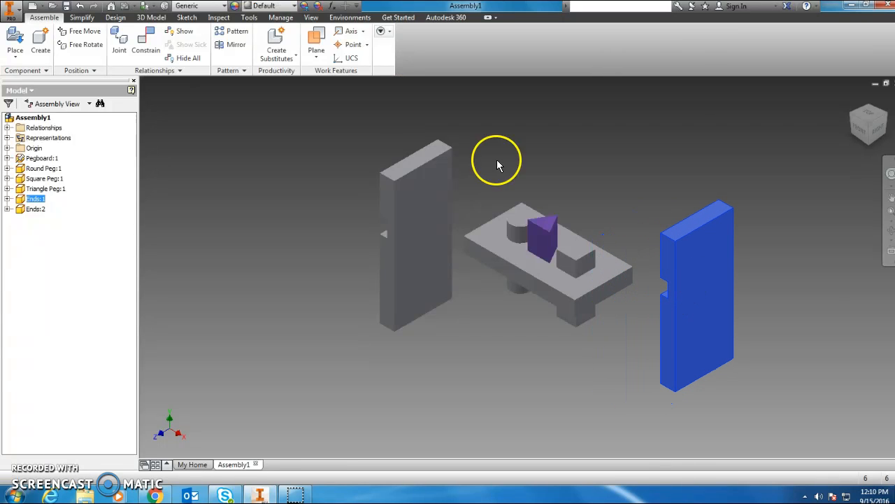
pyautogui.click(153, 47)
pyautogui.scroll(2, 646, 321)
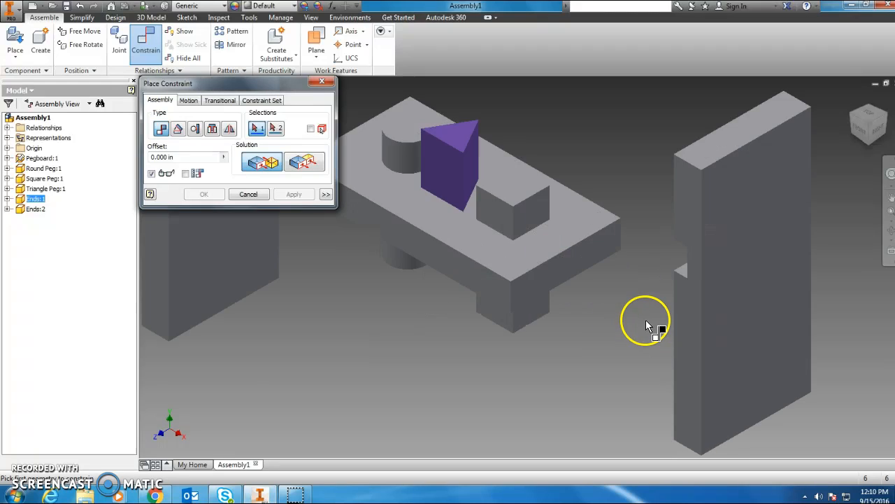
pyautogui.scroll(2, 658, 296)
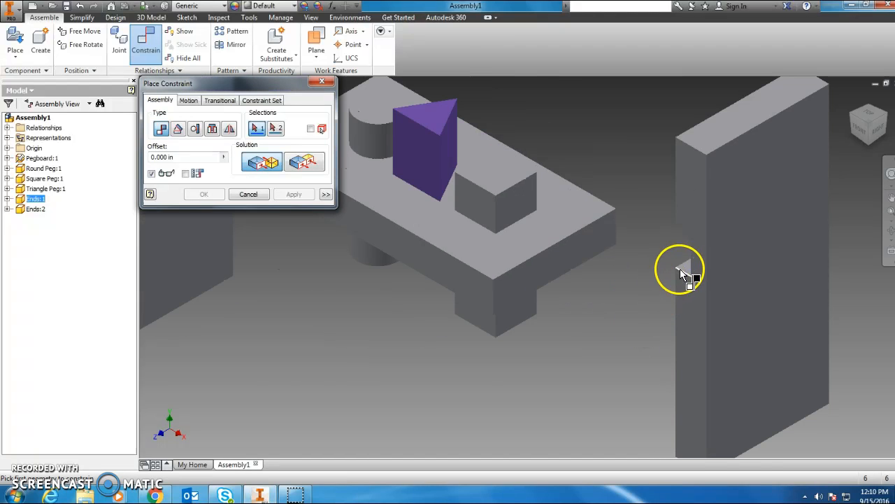
pyautogui.scroll(2, 682, 267)
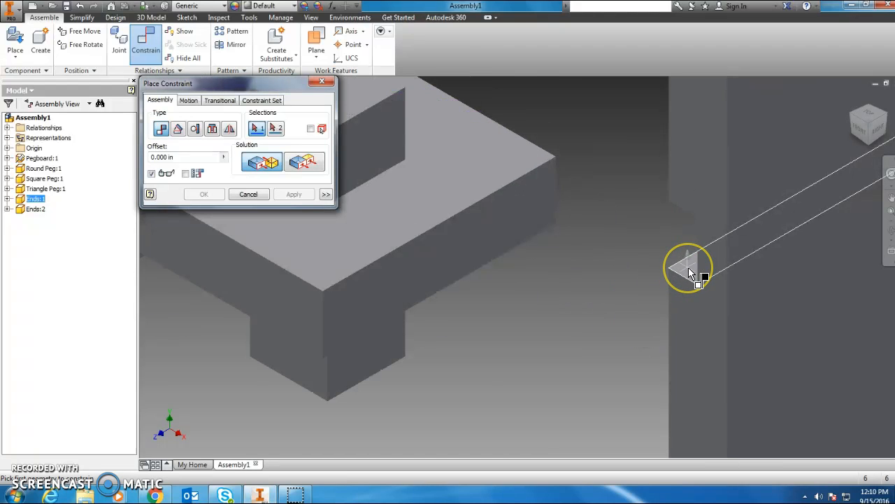
pyautogui.click(648, 292)
pyautogui.scroll(-4, 611, 305)
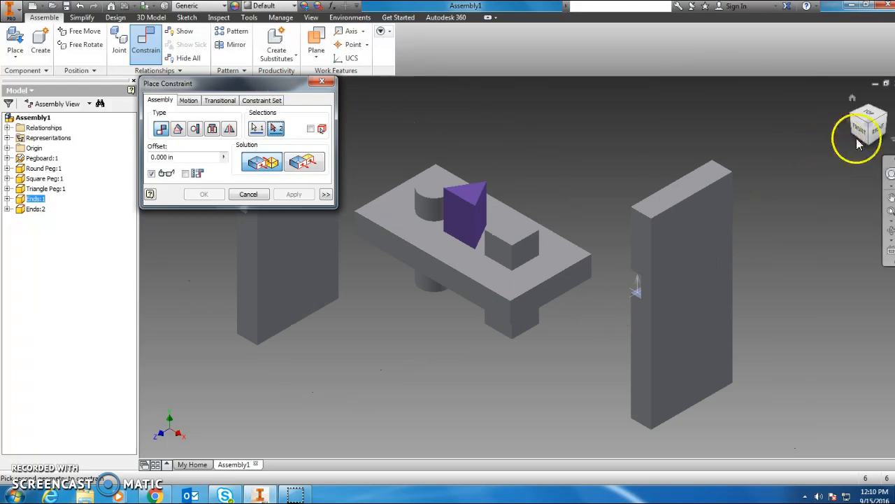
pyautogui.moveTo(866, 142)
pyautogui.mouseDown()
pyautogui.moveTo(868, 117)
pyautogui.moveTo(887, 91)
pyautogui.moveTo(849, 149)
pyautogui.mouseUp()
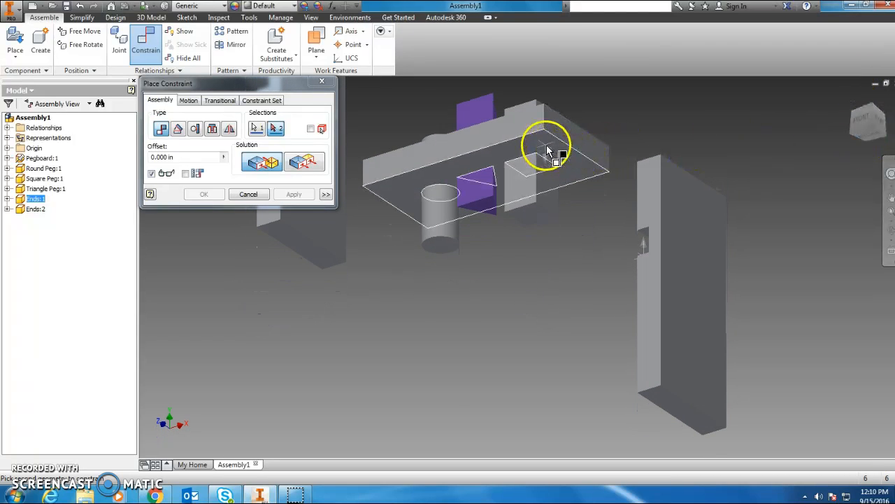
pyautogui.click(548, 150)
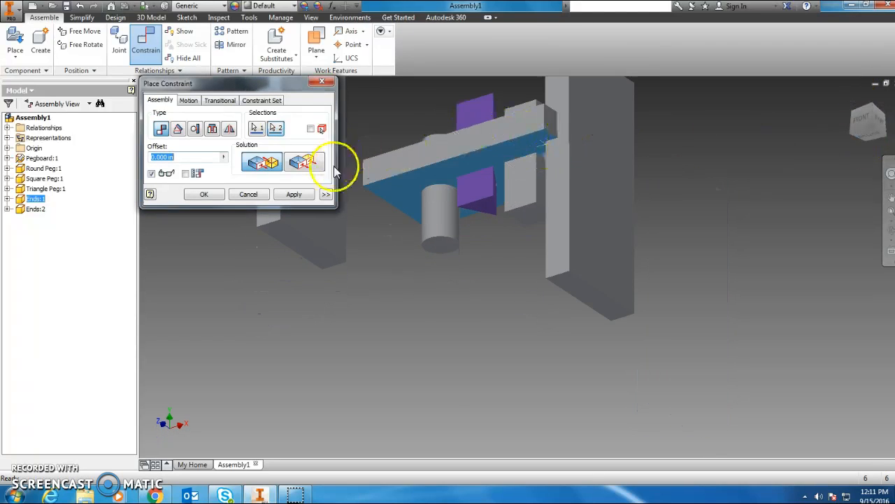
pyautogui.click(294, 195)
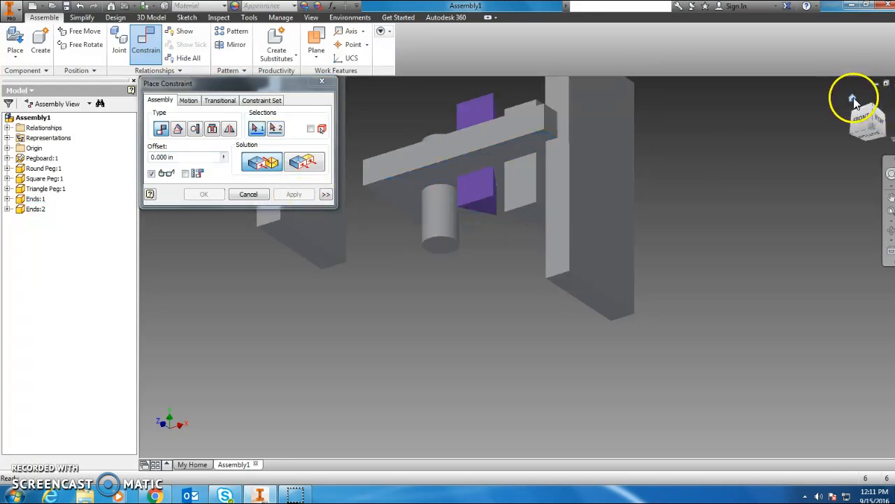
pyautogui.click(853, 97)
pyautogui.scroll(-5, 468, 205)
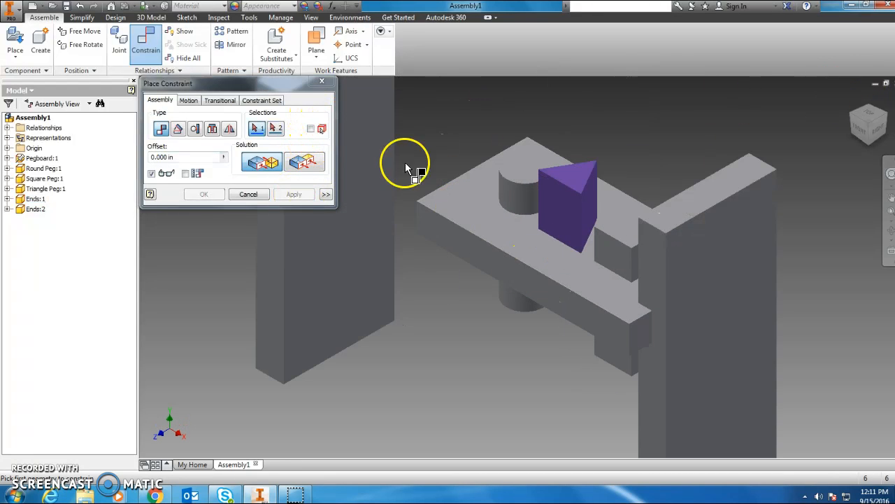
pyautogui.click(323, 84)
# Apply a flush constraint at 0.000 in offset between the pegboard's long front side face and the attached Ends part's narrow front face
pyautogui.moveTo(693, 285)
pyautogui.mouseDown()
pyautogui.moveTo(710, 275)
pyautogui.moveTo(646, 298)
pyautogui.moveTo(711, 270)
pyautogui.moveTo(696, 291)
pyautogui.mouseUp()
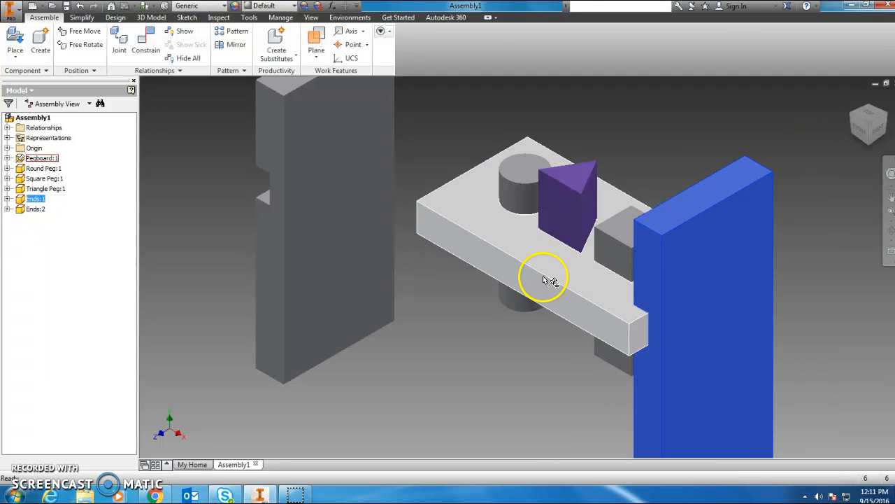
pyautogui.click(153, 51)
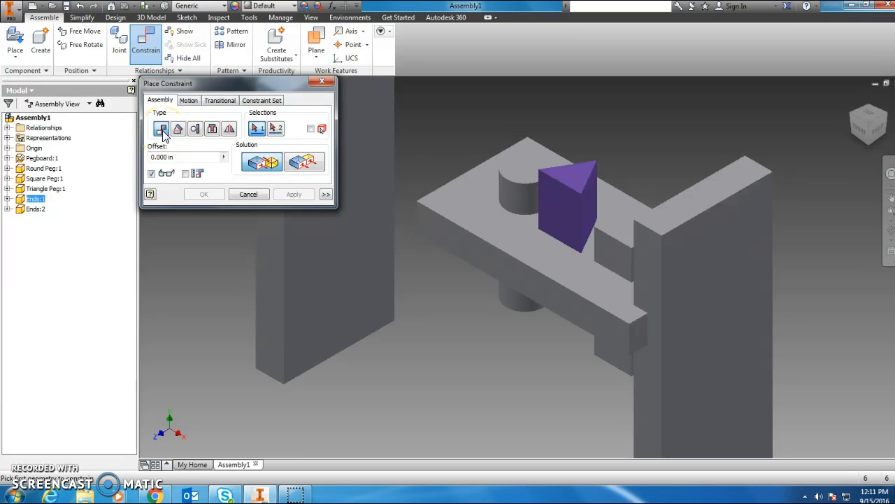
pyautogui.click(308, 171)
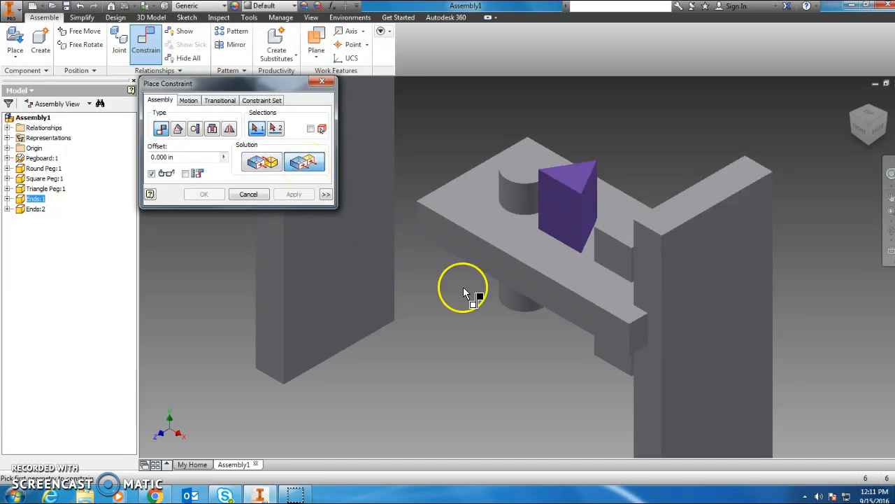
pyautogui.scroll(-3, 647, 341)
pyautogui.scroll(4, 496, 390)
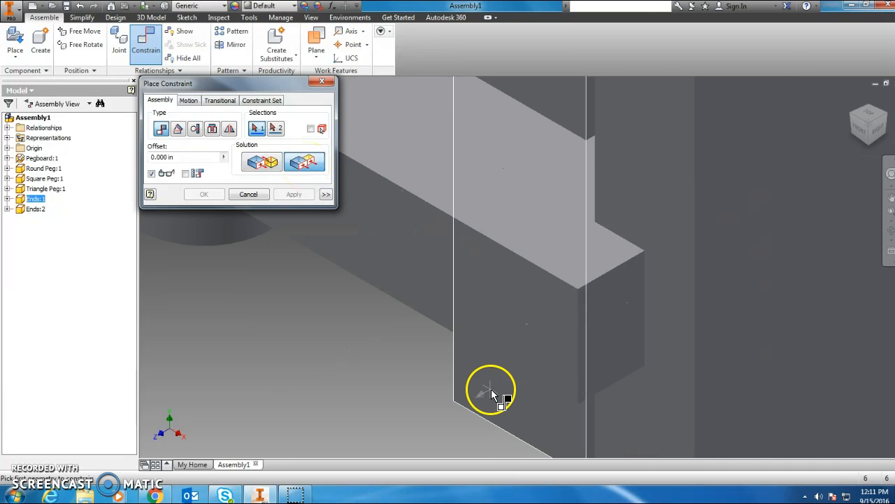
pyautogui.click(509, 360)
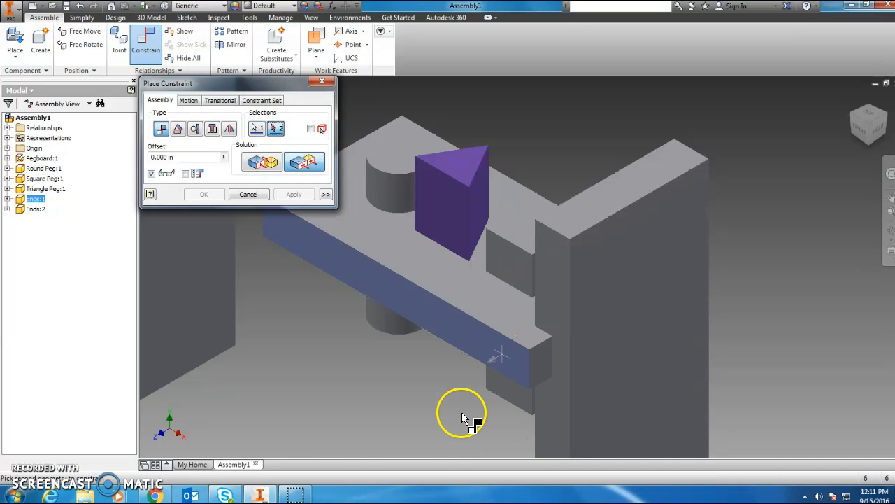
pyautogui.click(556, 300)
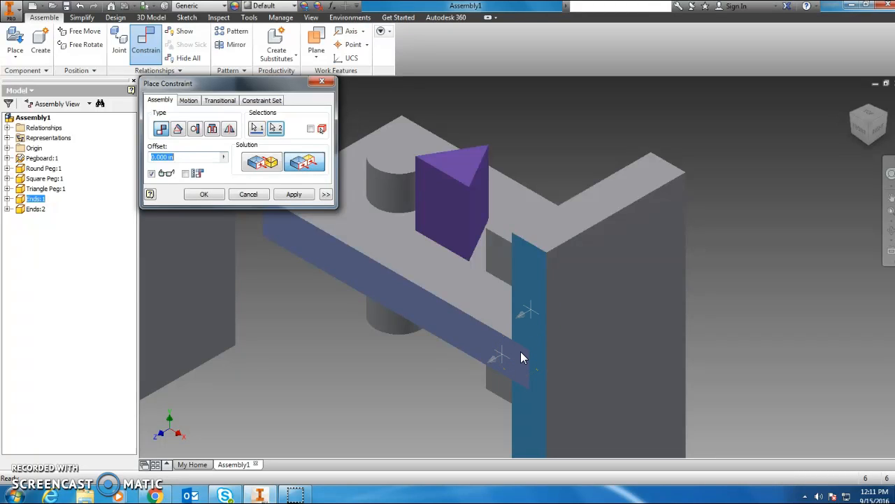
pyautogui.click(295, 196)
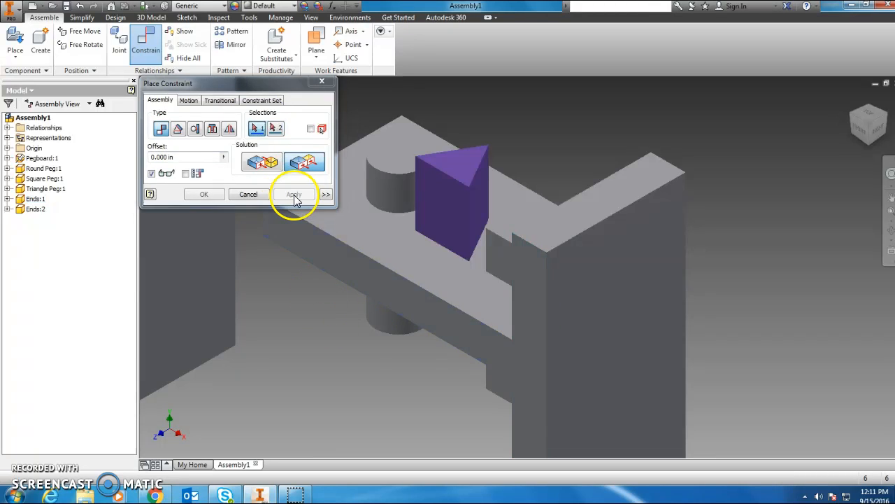
pyautogui.click(322, 82)
pyautogui.click(853, 98)
# Mate the pegboard's short end face beside the round peg to the second Ends part's inner notch face at 0.000 in offset
pyautogui.click(637, 292)
pyautogui.click(408, 260)
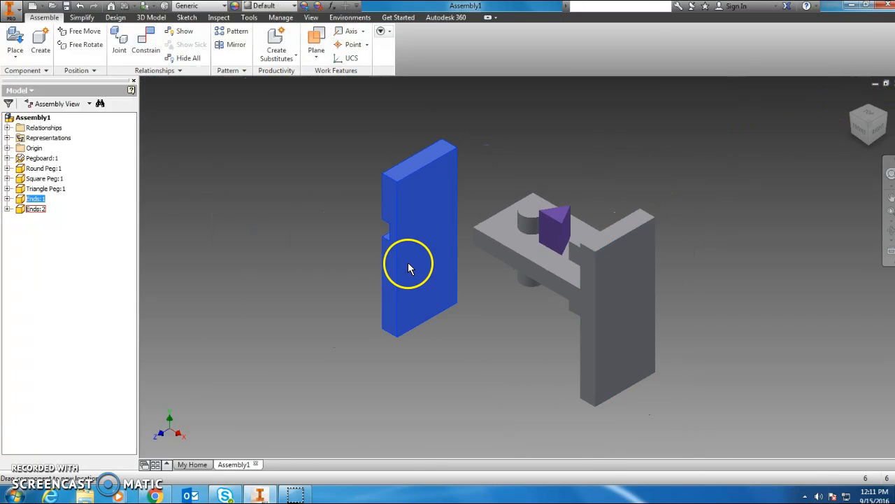
pyautogui.moveTo(432, 262); pyautogui.dragTo(383, 225)
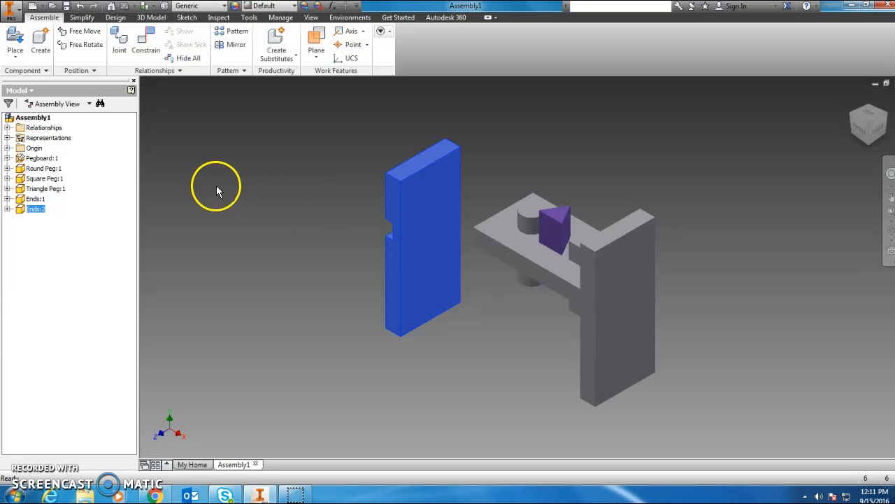
pyautogui.click(149, 47)
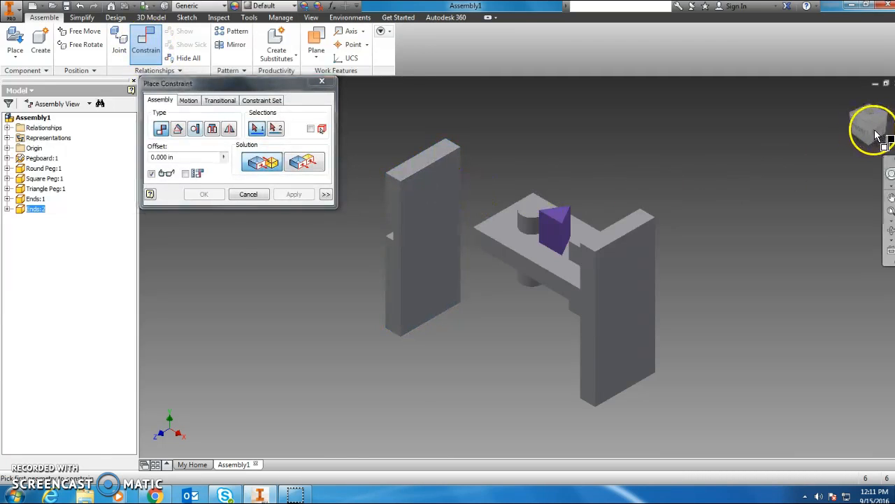
pyautogui.moveTo(865, 134)
pyautogui.mouseDown()
pyautogui.moveTo(894, 129)
pyautogui.moveTo(194, 123)
pyautogui.moveTo(279, 129)
pyautogui.mouseUp()
pyautogui.scroll(4, 394, 328)
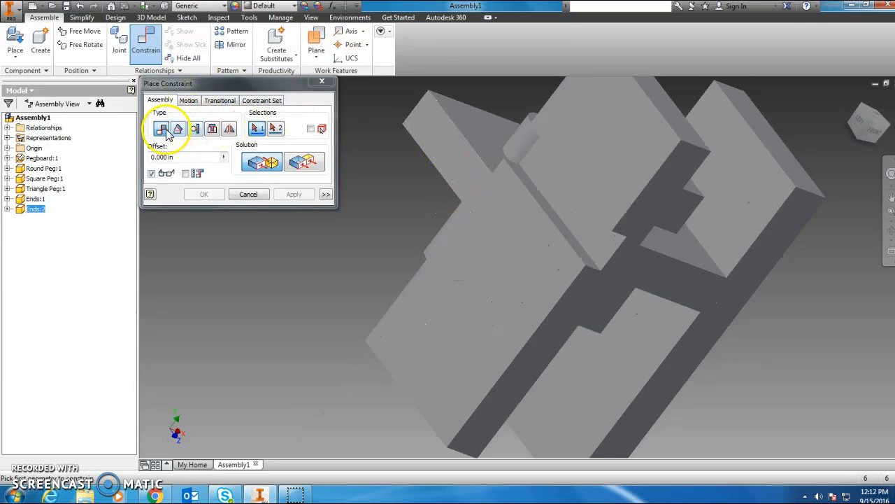
pyautogui.click(461, 164)
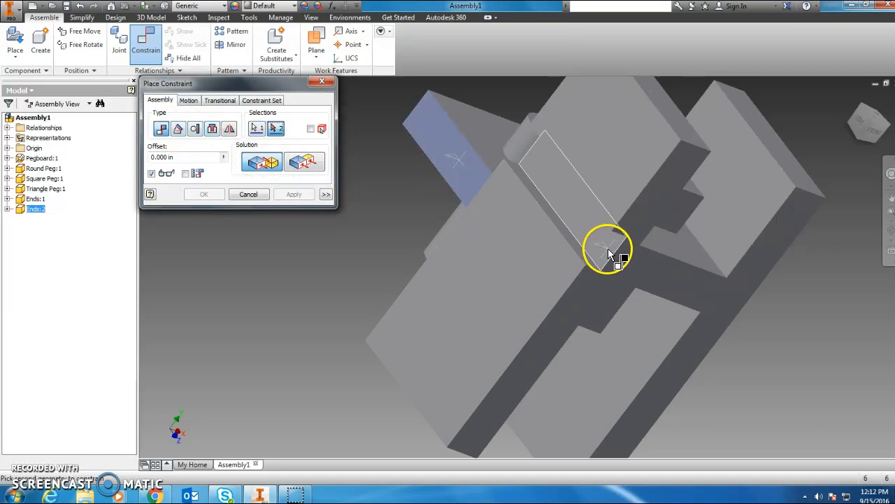
pyautogui.scroll(-2, 607, 249)
pyautogui.scroll(2, 605, 249)
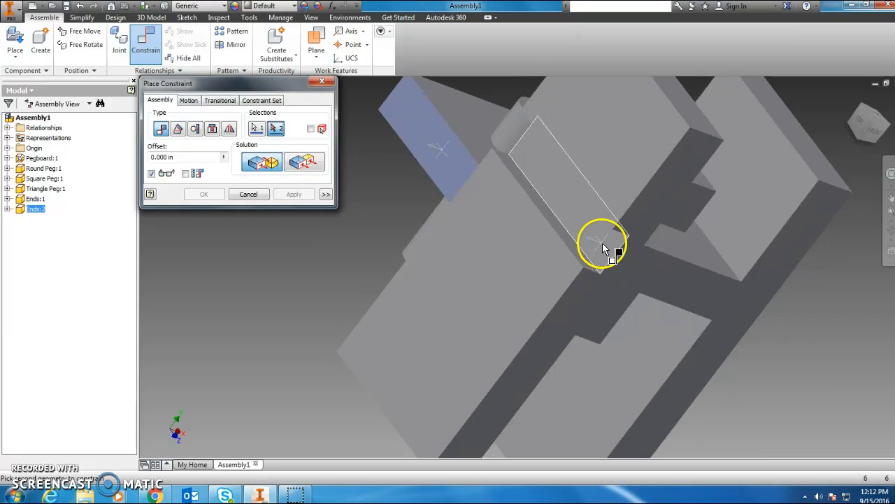
pyautogui.click(581, 225)
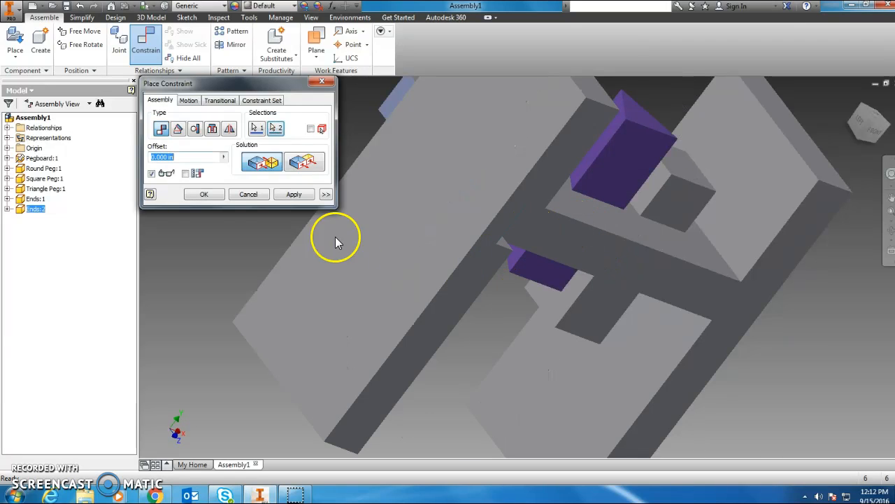
pyautogui.click(300, 197)
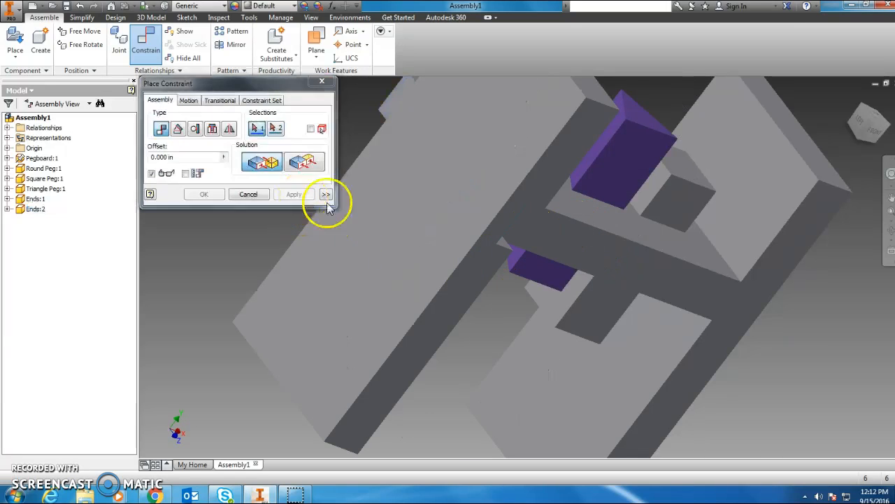
# Mate the second Ends part's lower notch face to the pegboard's underside at 0.000 in offset
pyautogui.click(853, 99)
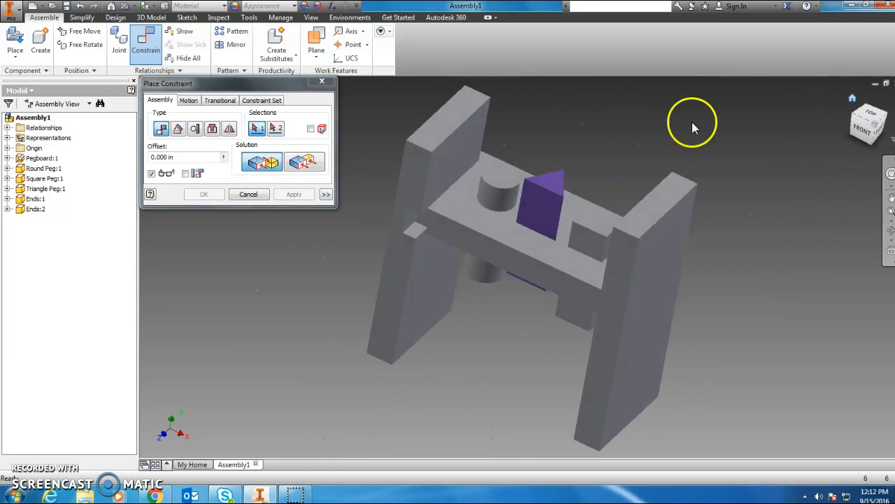
pyautogui.scroll(-3, 420, 232)
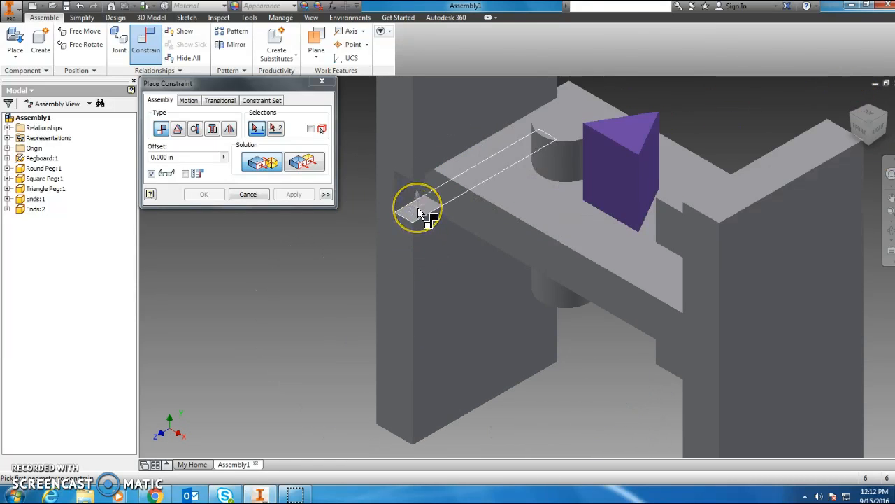
pyautogui.moveTo(418, 208)
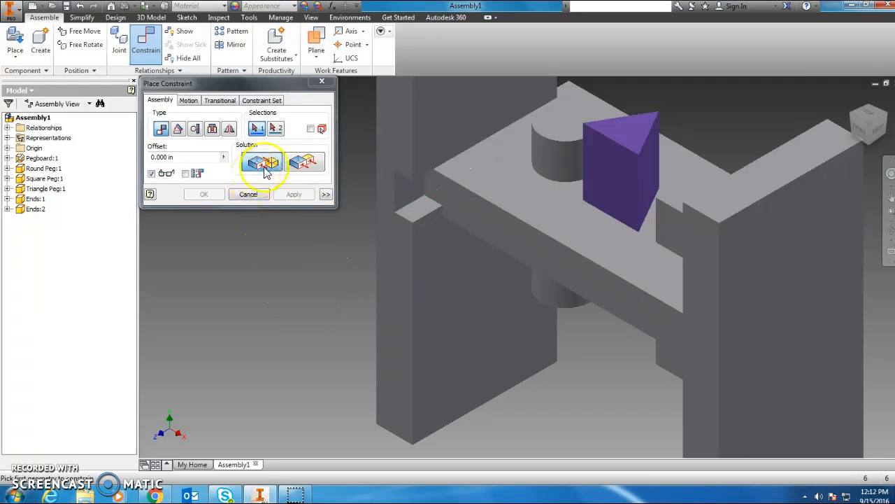
pyautogui.click(418, 208)
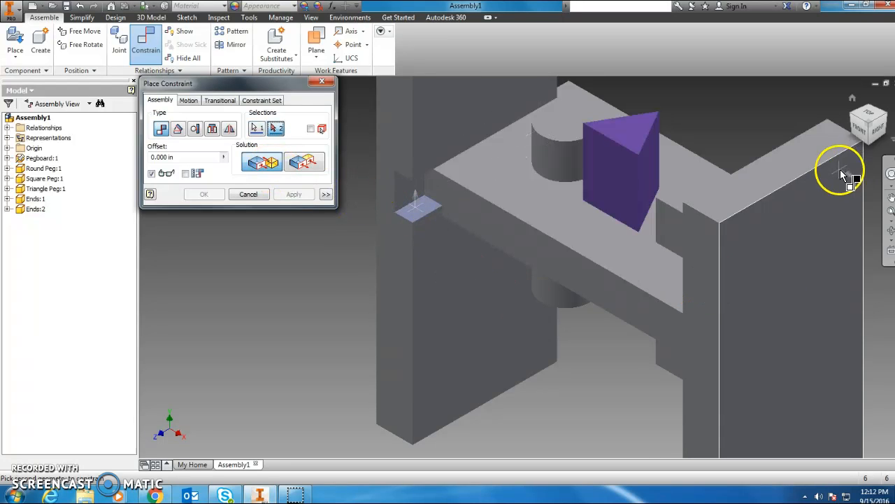
pyautogui.moveTo(868, 133); pyautogui.dragTo(861, 436)
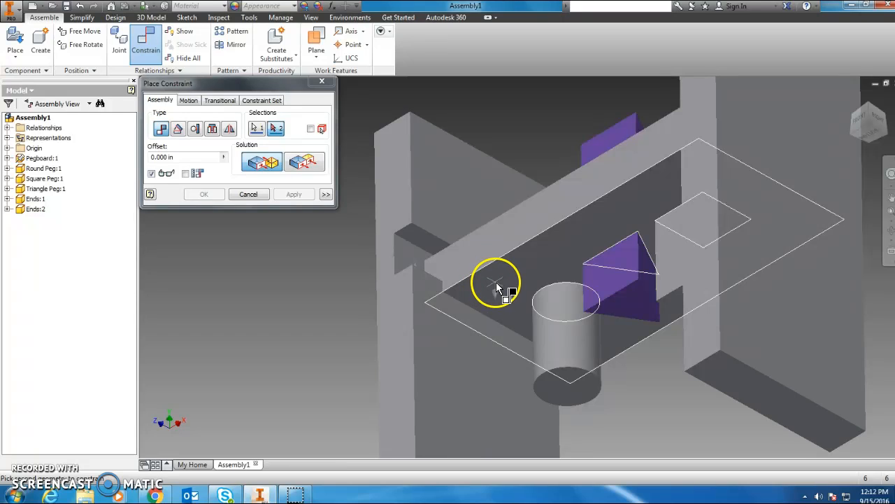
pyautogui.click(496, 282)
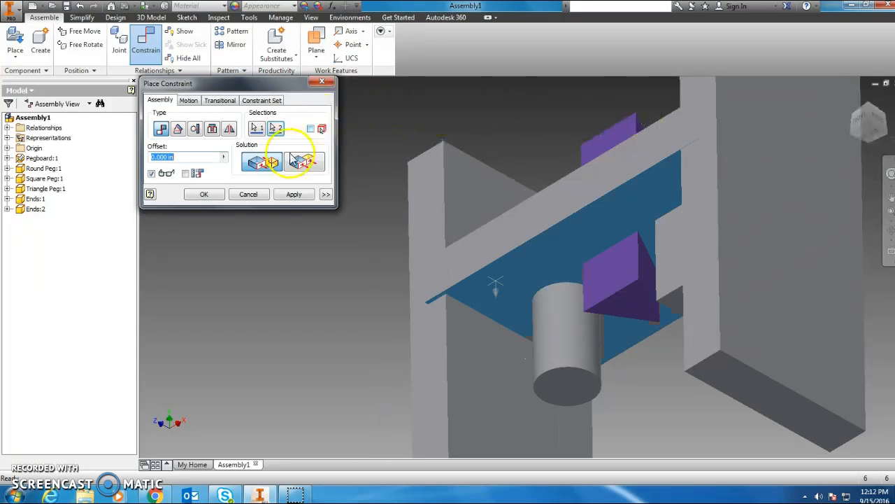
pyautogui.click(294, 196)
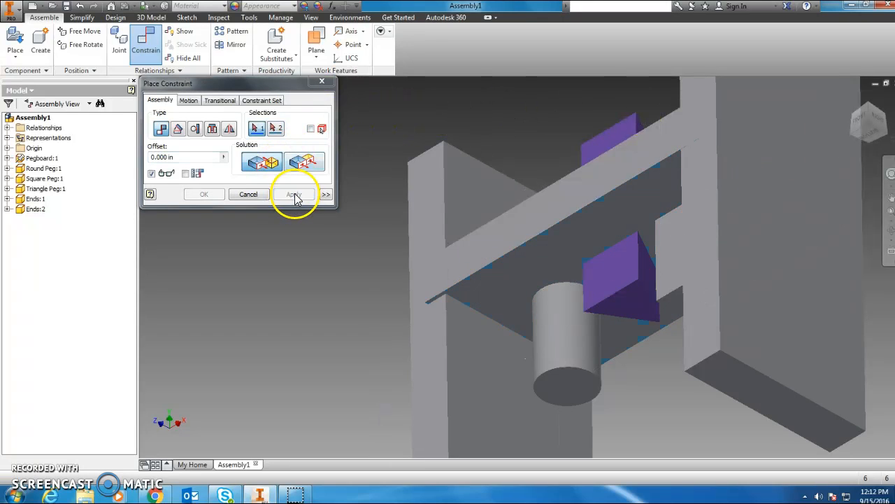
# Apply a flush constraint at 0.000 in offset between the second Ends part's narrow front face and the pegboard's long front side face
pyautogui.click(852, 99)
pyautogui.scroll(4, 480, 206)
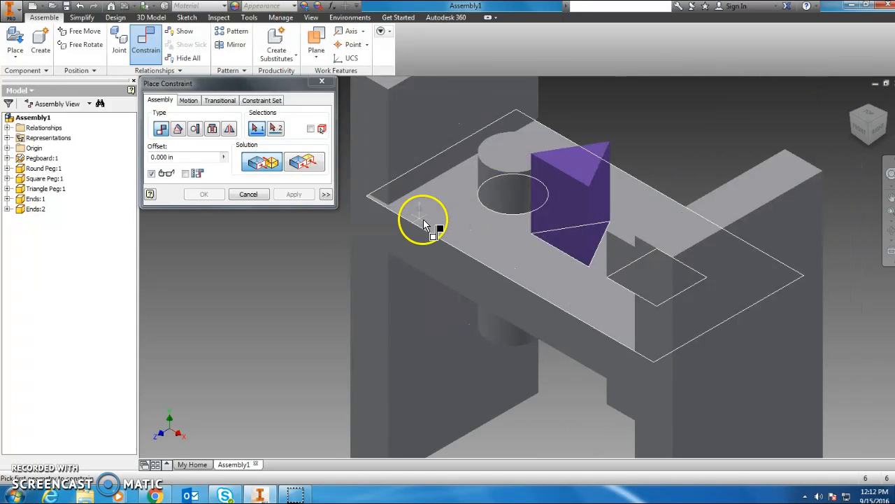
pyautogui.click(304, 164)
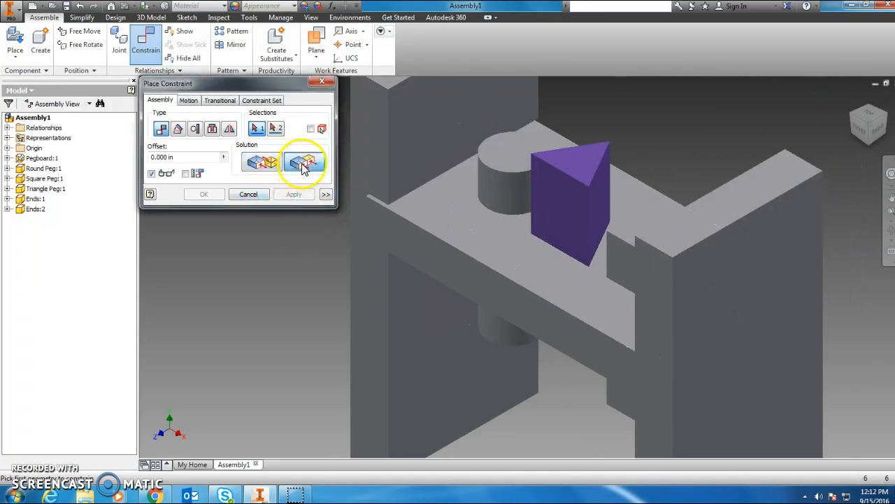
pyautogui.click(362, 161)
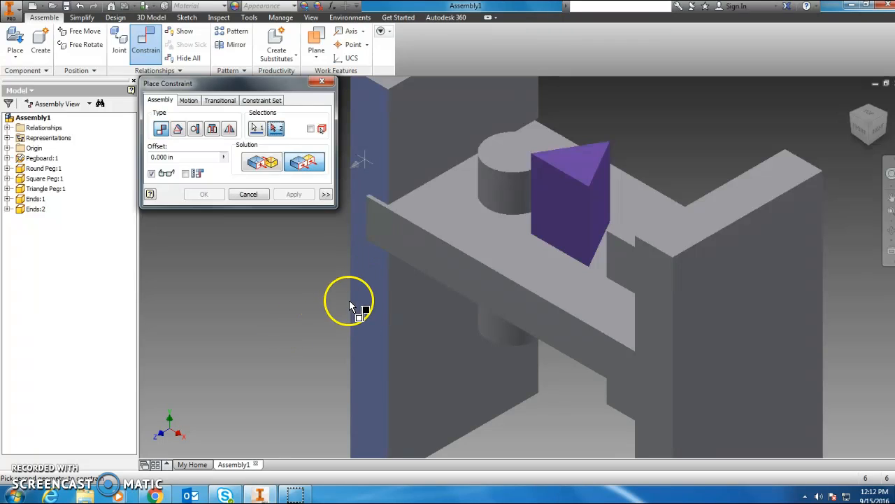
pyautogui.click(398, 243)
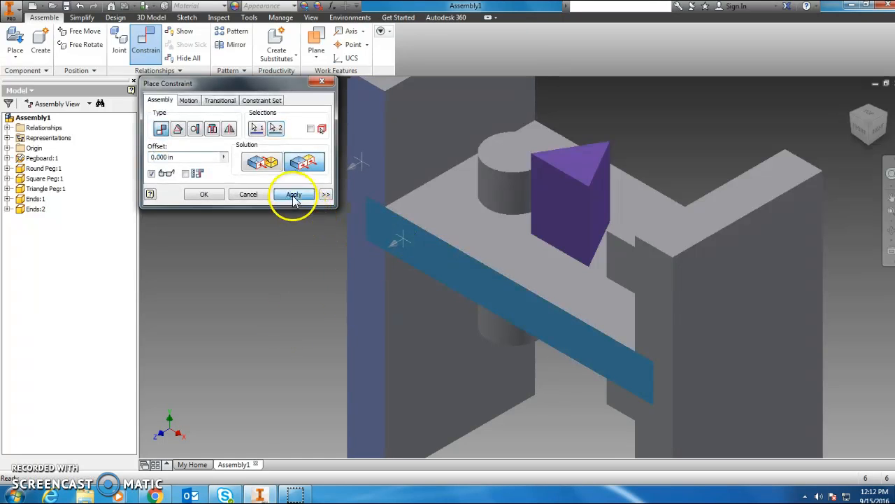
pyautogui.click(294, 196)
pyautogui.click(322, 81)
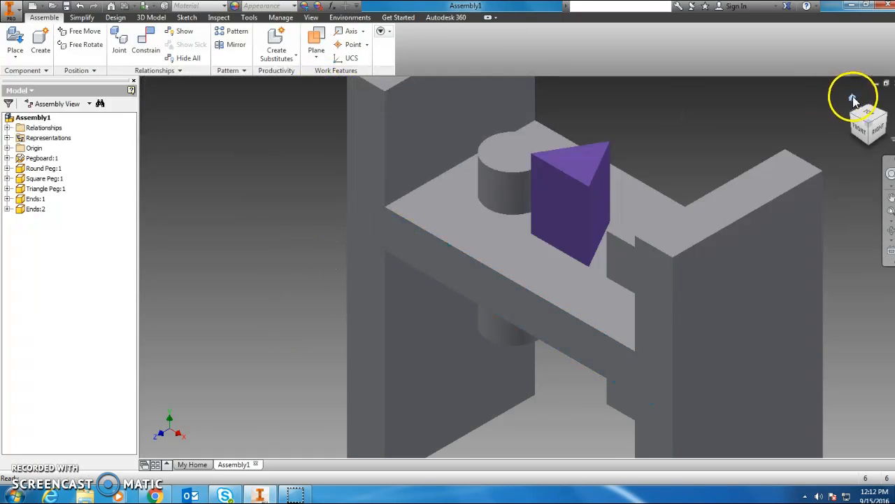
# Slide the round, triangle and square pegs upward in their holes and try pulling both Ends parts away from the pegboard
pyautogui.click(853, 96)
pyautogui.moveTo(491, 170); pyautogui.dragTo(492, 140)
pyautogui.moveTo(525, 202); pyautogui.dragTo(525, 156)
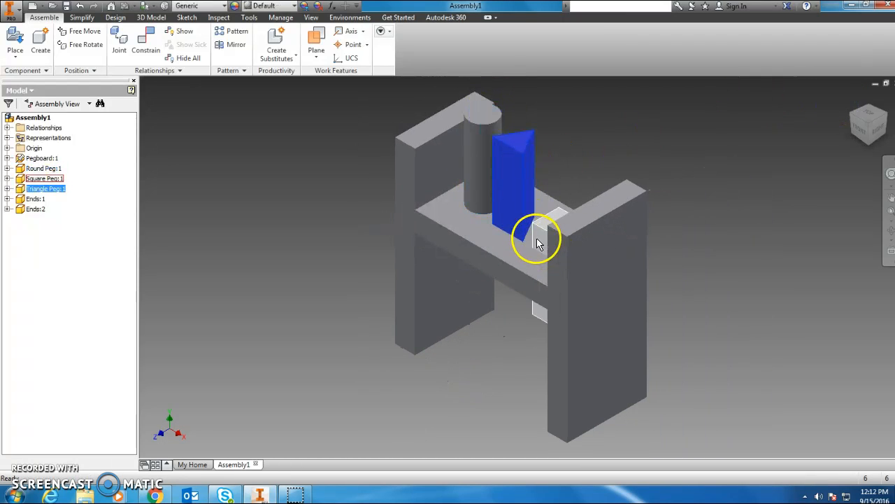
pyautogui.moveTo(537, 242); pyautogui.dragTo(547, 175)
pyautogui.moveTo(598, 263); pyautogui.dragTo(644, 261)
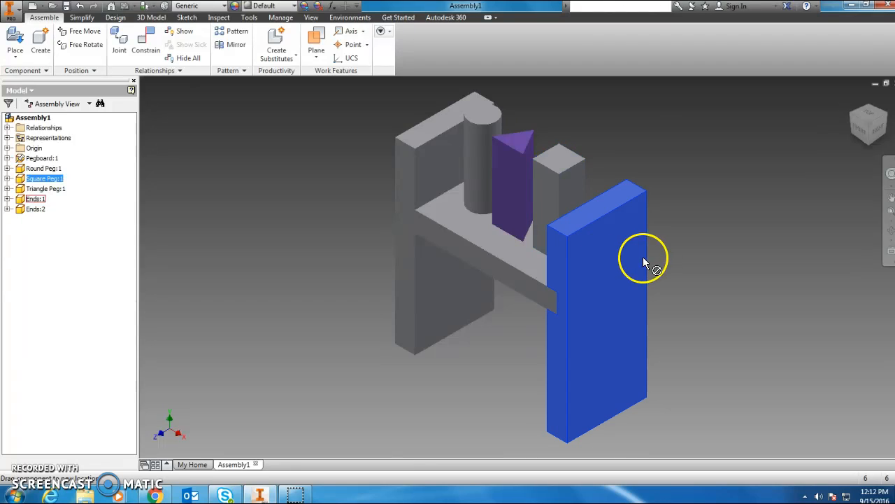
pyautogui.moveTo(412, 175); pyautogui.dragTo(393, 179)
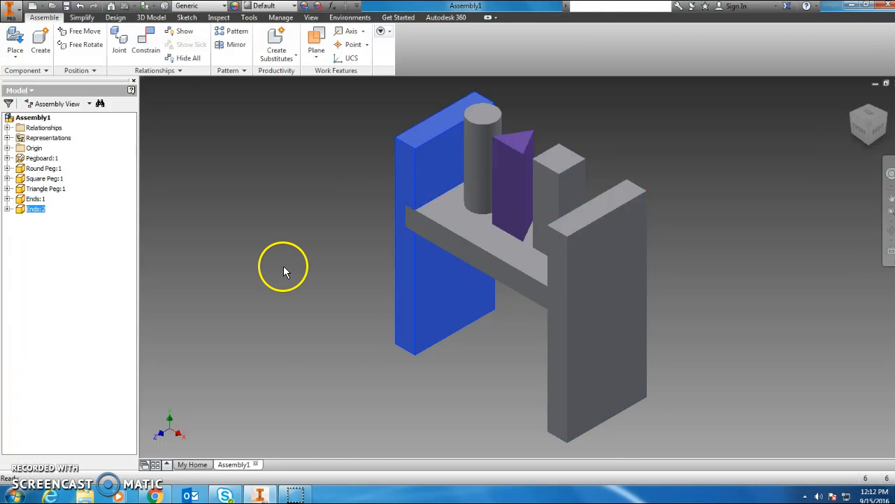
# Place one Mallet Handle and one Mallet Head from the Pegboard folder beside the pegboard assembly
pyautogui.click(19, 39)
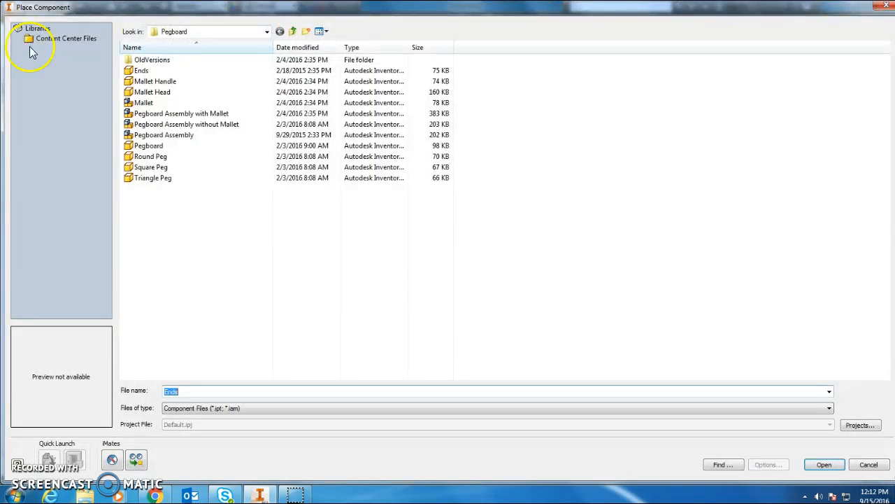
pyautogui.click(164, 93)
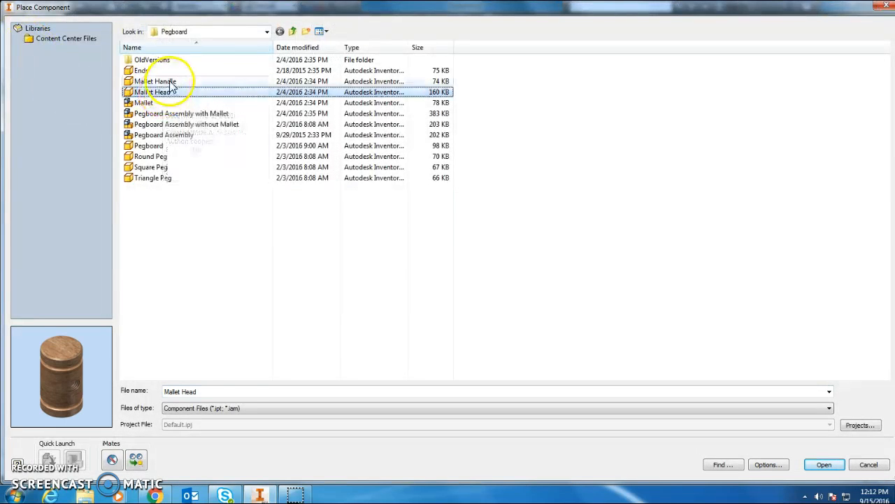
pyautogui.keyDown('ctrl'); pyautogui.click(155, 81); pyautogui.keyUp('ctrl')
pyautogui.click(824, 465)
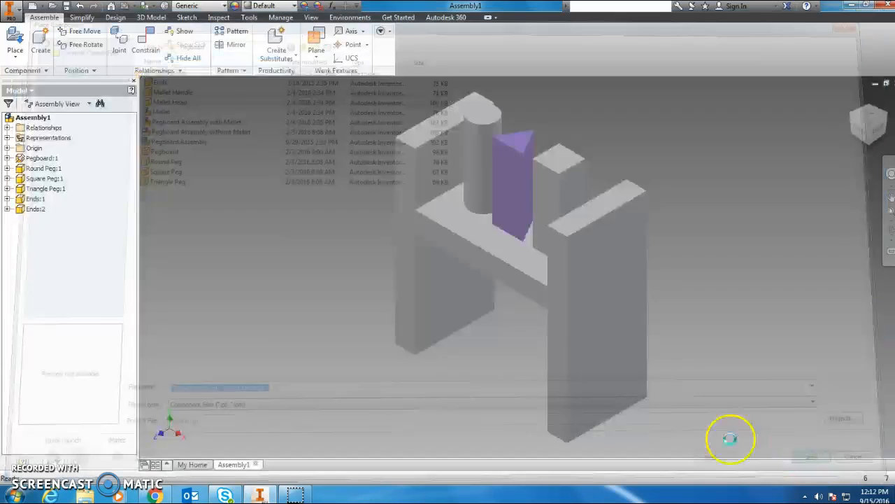
pyautogui.click(327, 243)
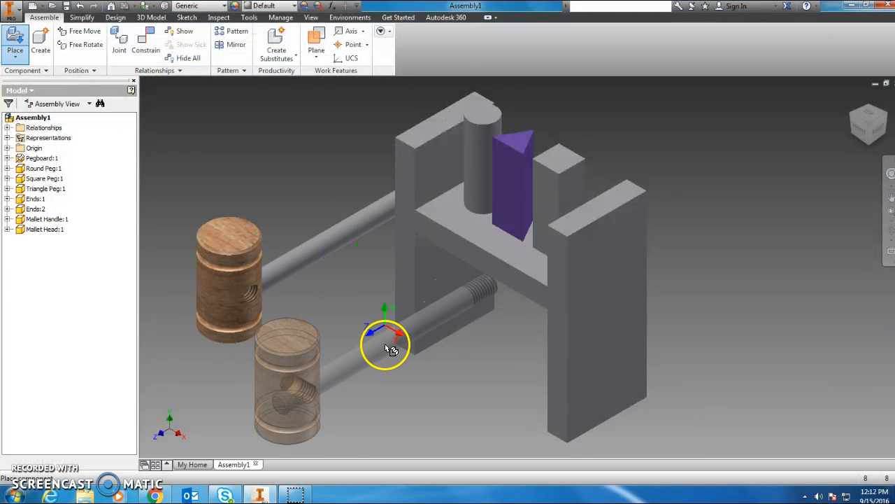
pyautogui.rightClick(385, 343)
pyautogui.click(419, 339)
# Move the mallet handle and mallet head close together in front of the pegboard, with the handle's threaded end below the head
pyautogui.moveTo(306, 257); pyautogui.dragTo(360, 416)
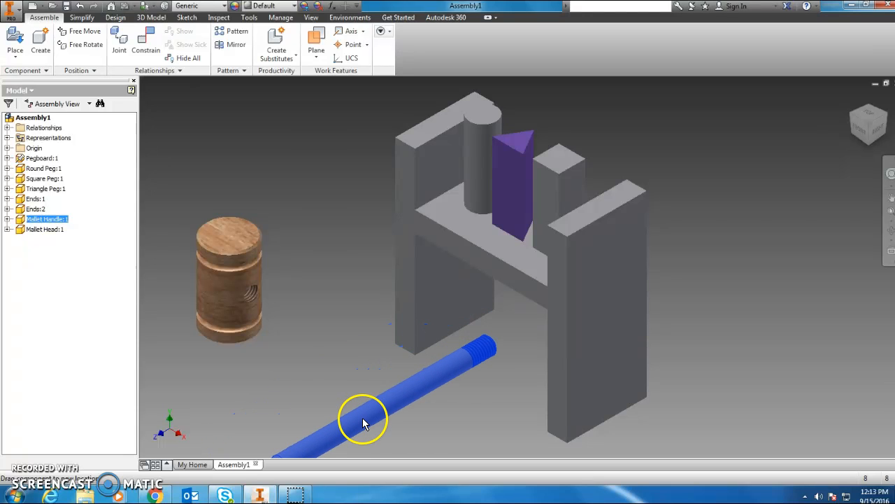
pyautogui.moveTo(219, 274); pyautogui.dragTo(352, 338)
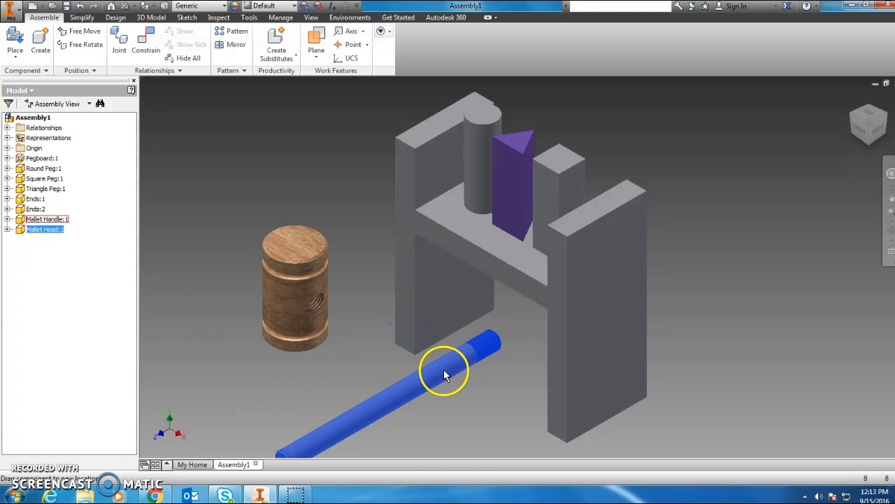
pyautogui.moveTo(444, 370); pyautogui.dragTo(329, 380)
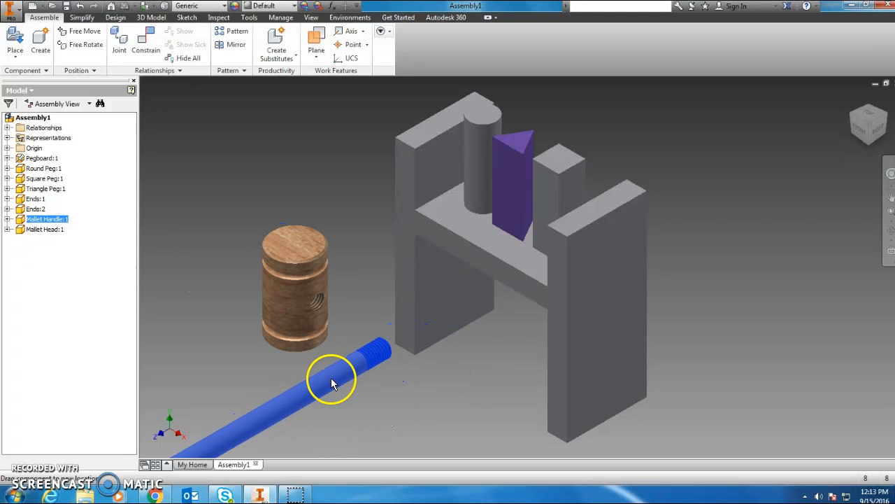
# Set up an Insert constraint between the circular edge at the mallet handle's threaded end and the threaded hole in the mallet head
pyautogui.click(143, 54)
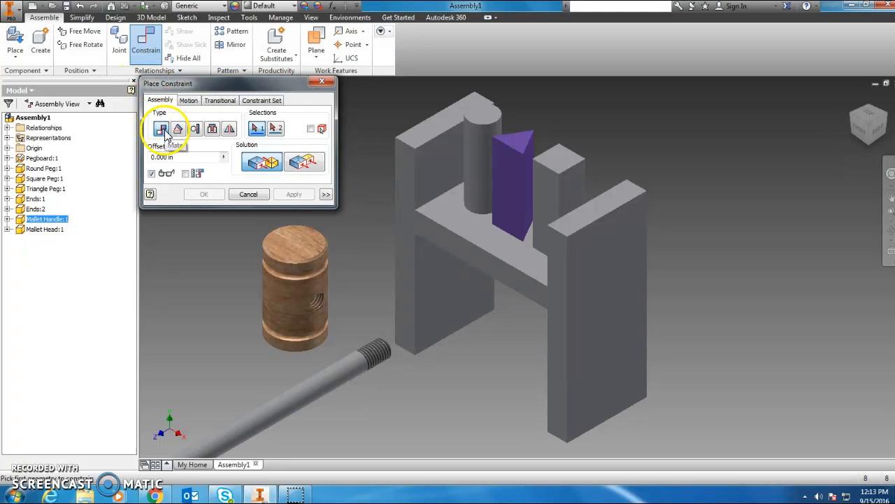
pyautogui.click(214, 132)
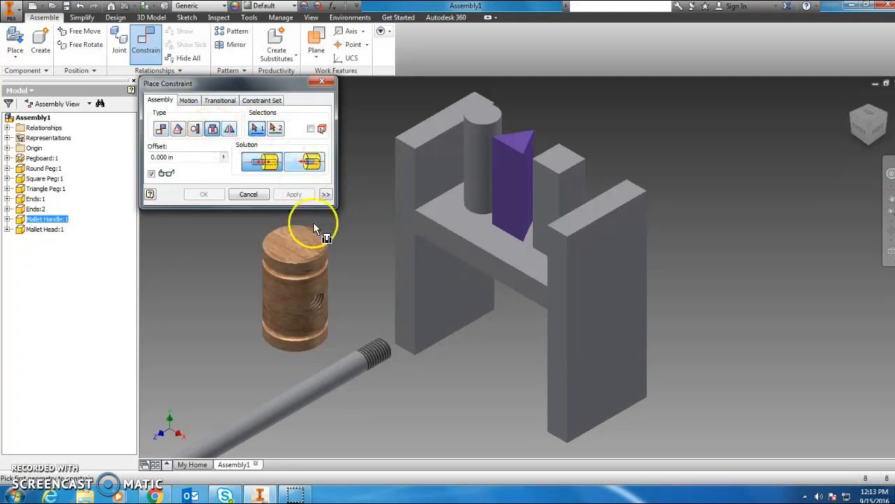
pyautogui.click(379, 346)
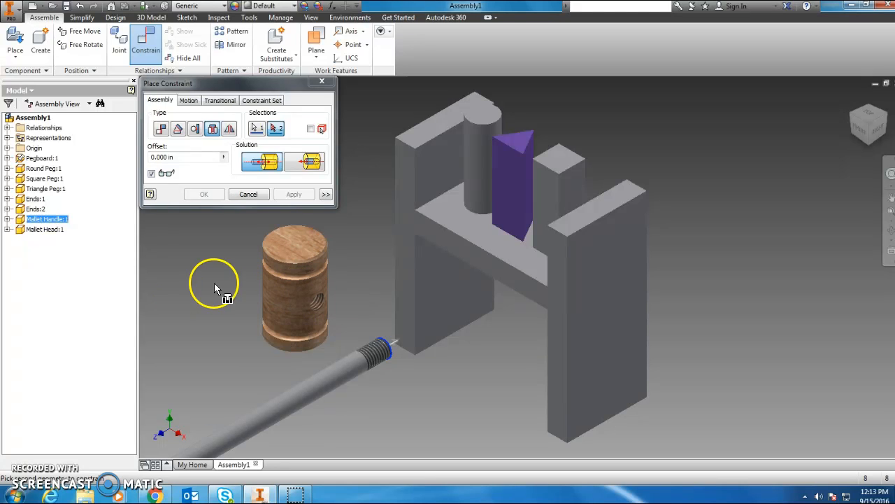
pyautogui.click(315, 307)
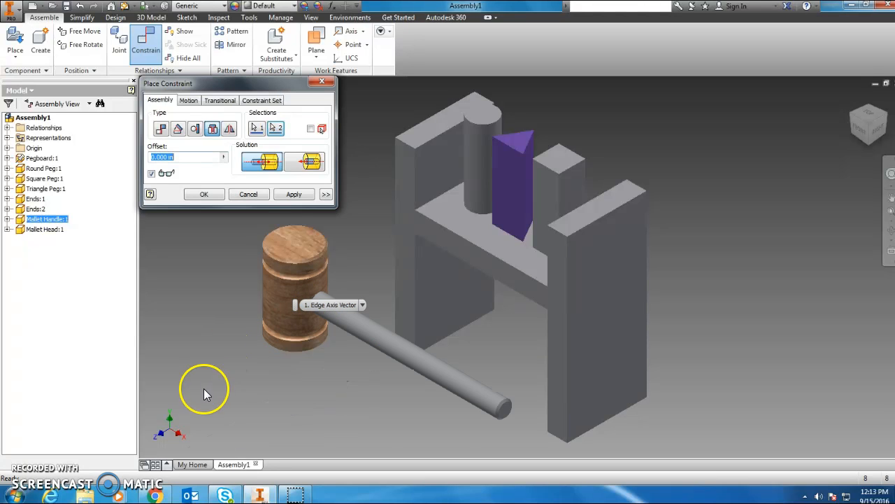
# Try an offset of .25 in for the mallet's Insert constraint and inspect the joint between handle and head
pyautogui.click(187, 158)
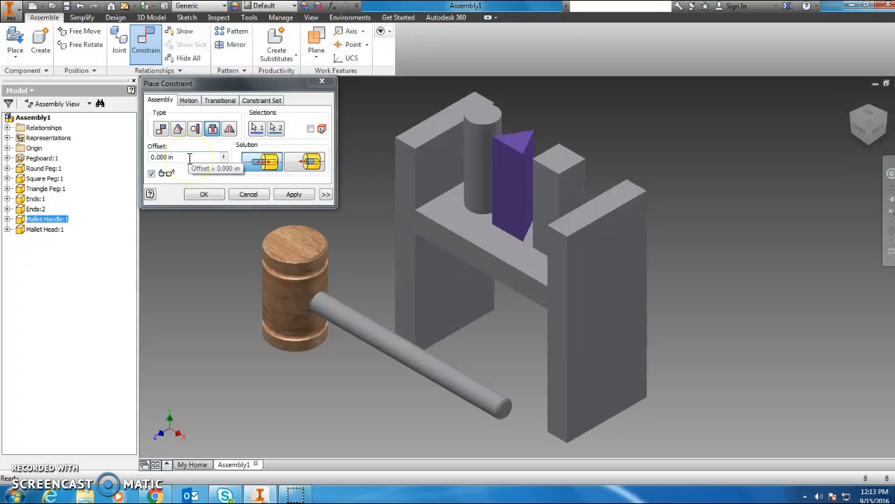
pyautogui.moveTo(175, 157); pyautogui.dragTo(149, 157)
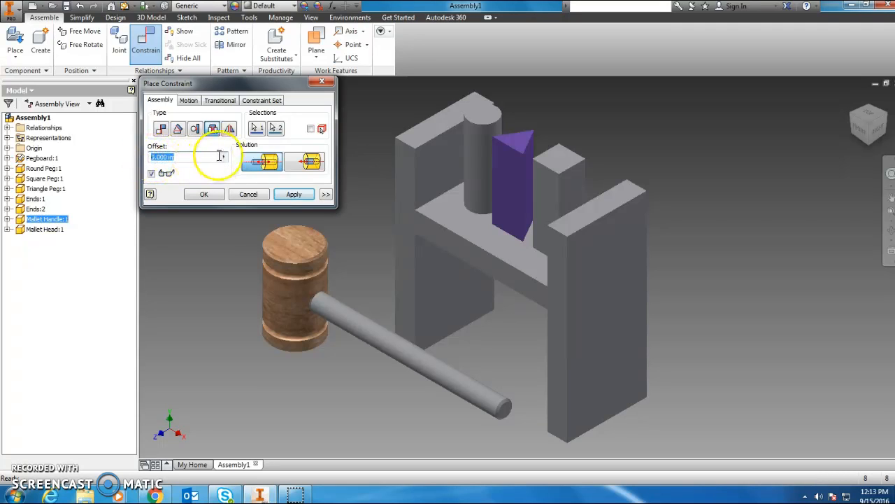
pyautogui.write('.25')
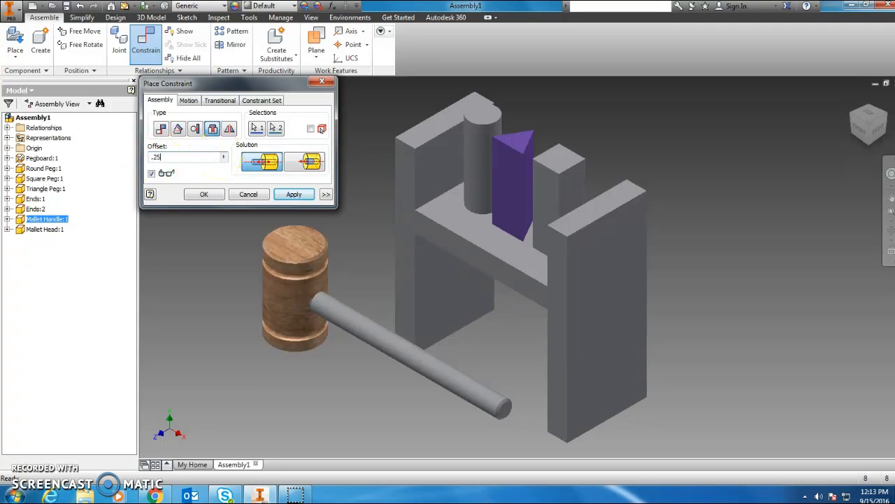
pyautogui.scroll(-5, 322, 308)
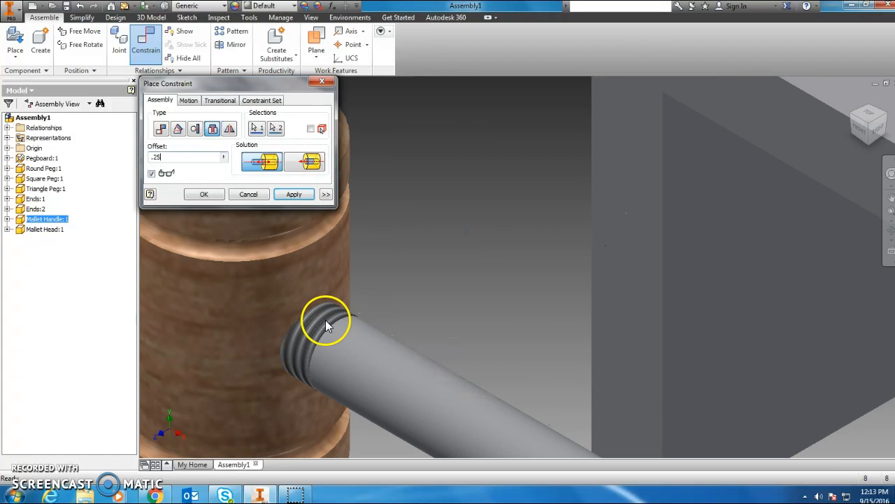
pyautogui.scroll(5, 314, 346)
# Set the mallet's Insert constraint offset to -.25 in, check the joint, and apply the constraint
pyautogui.moveTo(167, 158); pyautogui.dragTo(135, 153)
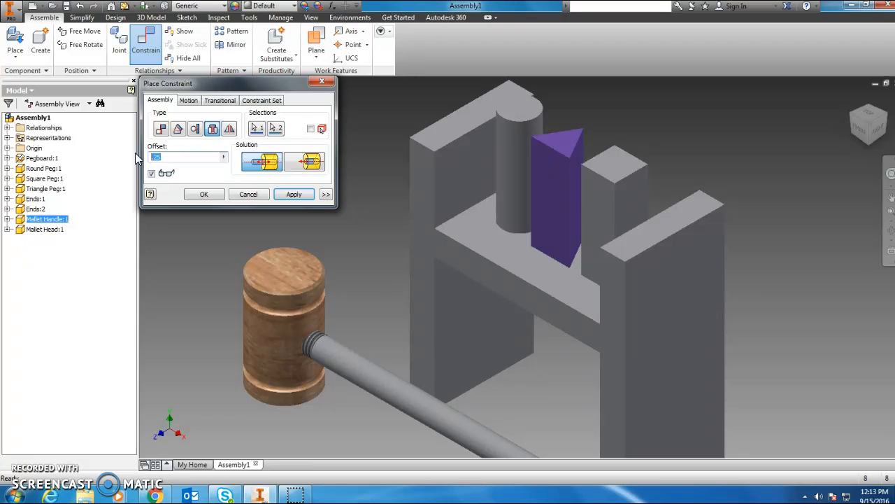
pyautogui.write('-.25')
pyautogui.scroll(3, 305, 340)
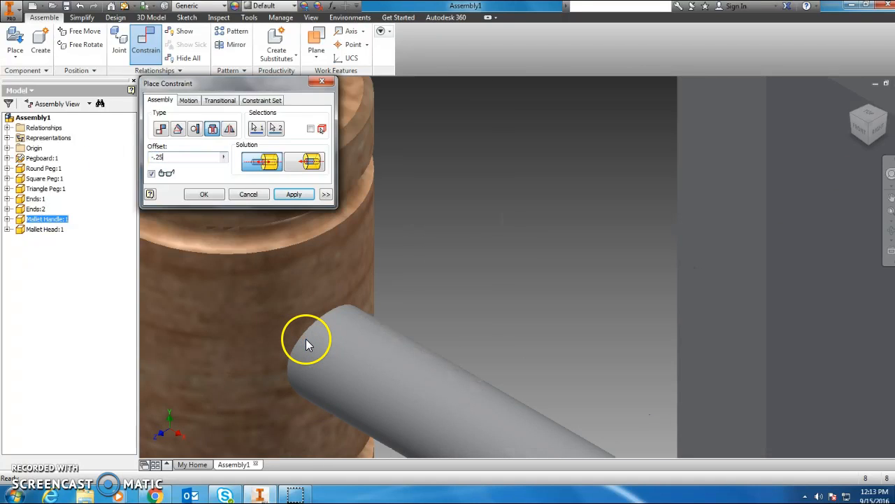
pyautogui.scroll(-2, 305, 339)
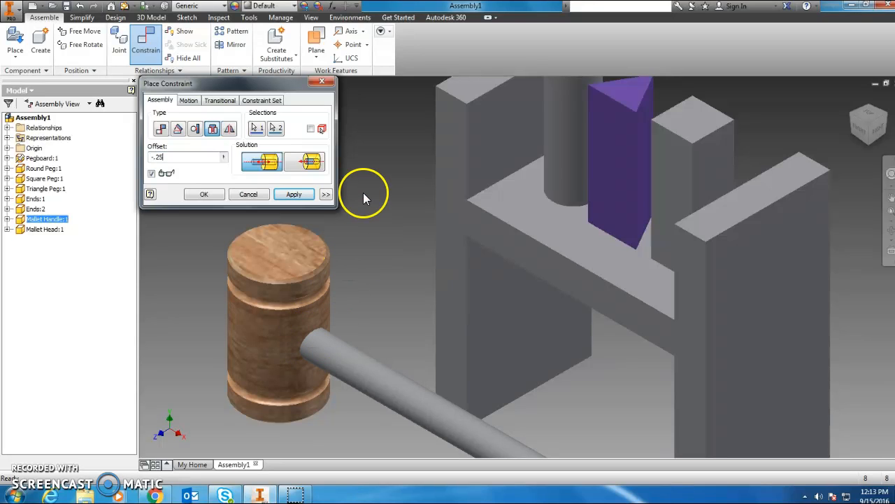
pyautogui.click(301, 194)
pyautogui.click(322, 81)
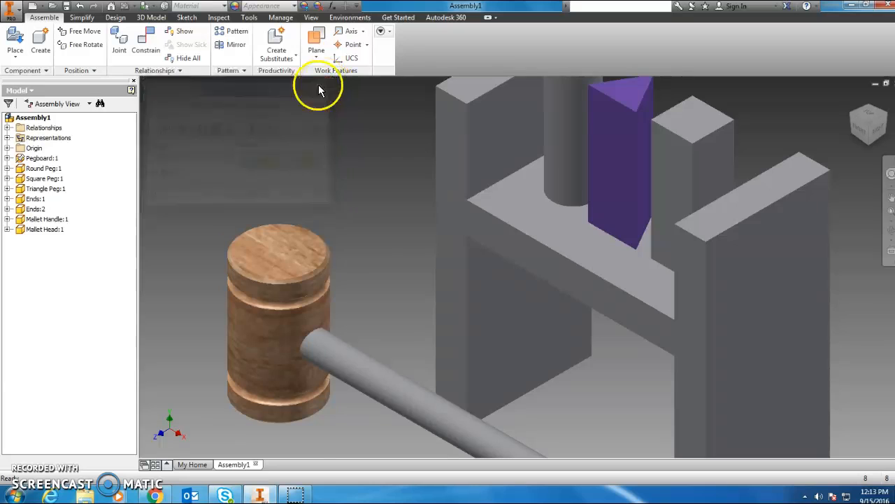
# Rotate the mallet head about the handle's axis to a tilted position
pyautogui.scroll(-2, 426, 251)
pyautogui.moveTo(354, 292); pyautogui.dragTo(390, 310)
pyautogui.click(363, 212)
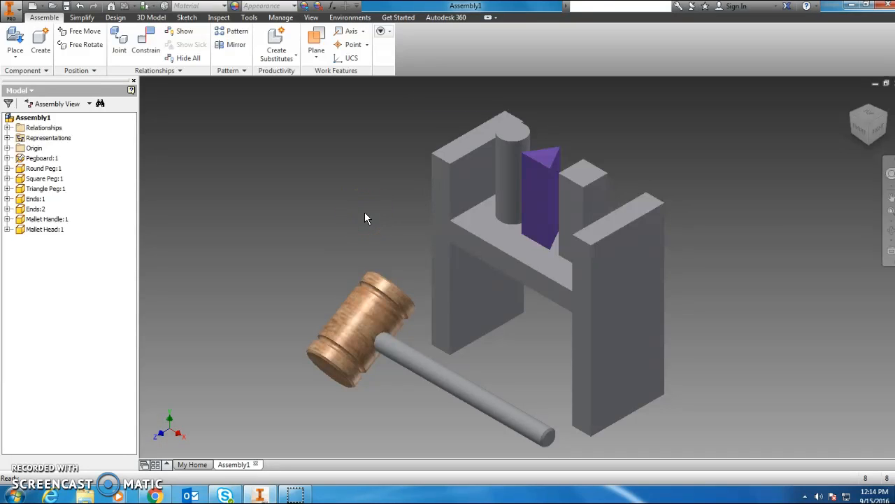